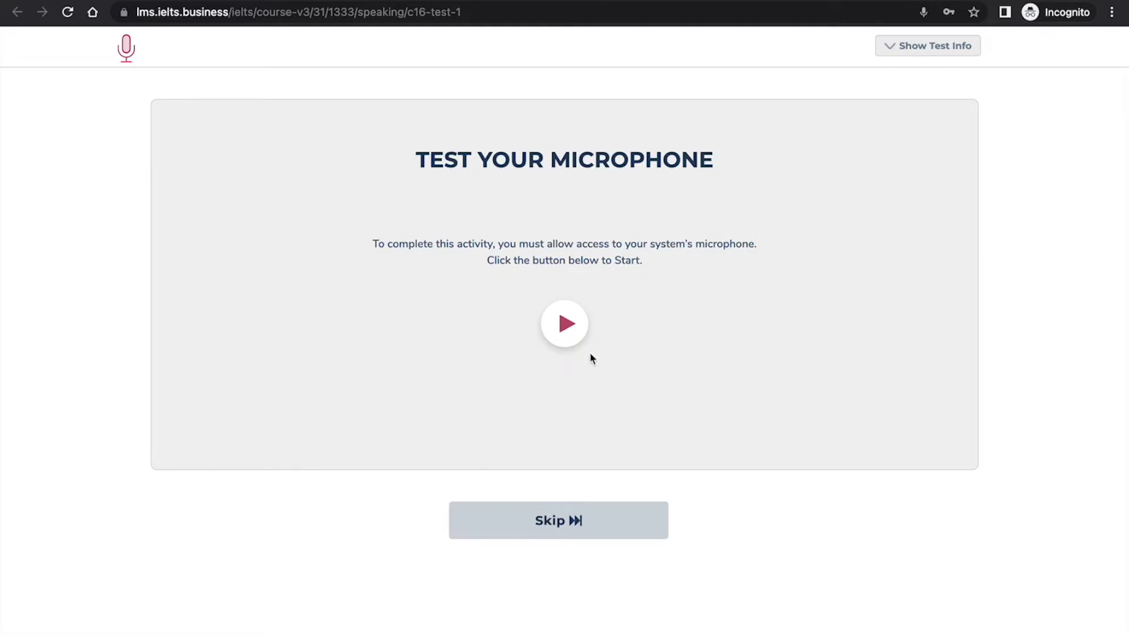
- Record a short microphone test and start the speaking exam
click(576, 338)
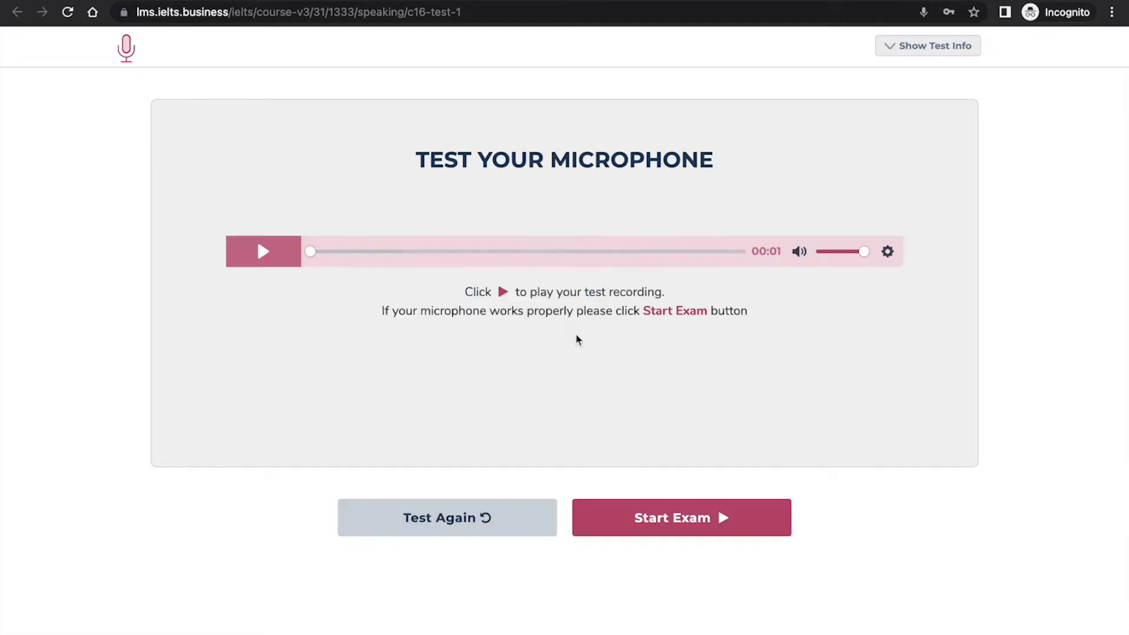
click(667, 515)
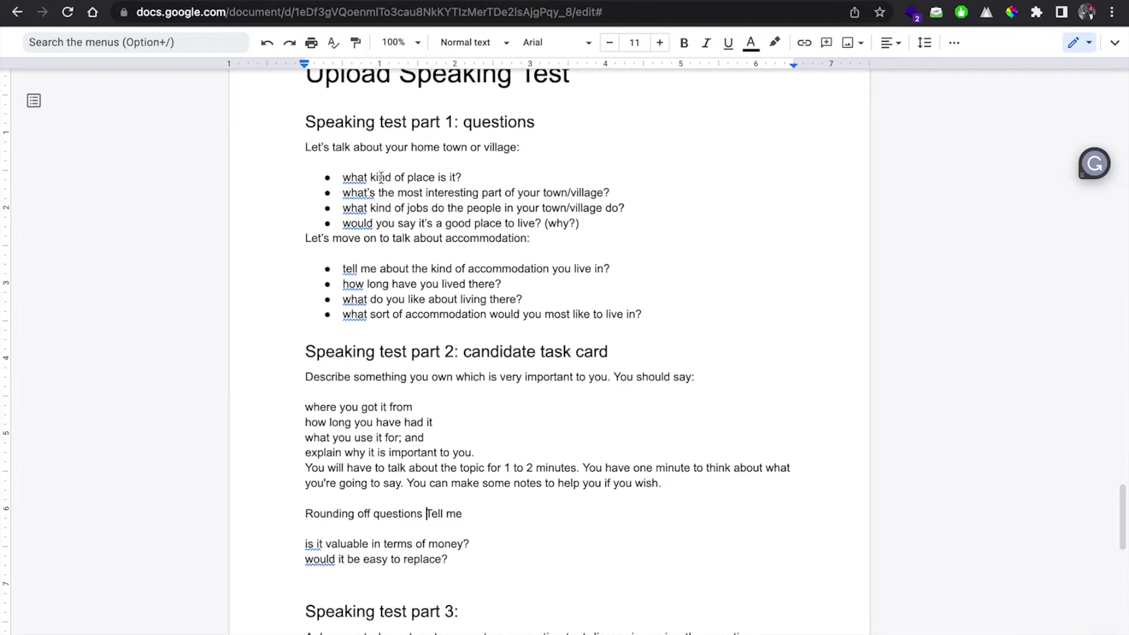
- Review the questions and candidate task card for the speaking test parts in the Google Docs document
scroll(357, 174, up, 1)
scroll(434, 271, down, 1)
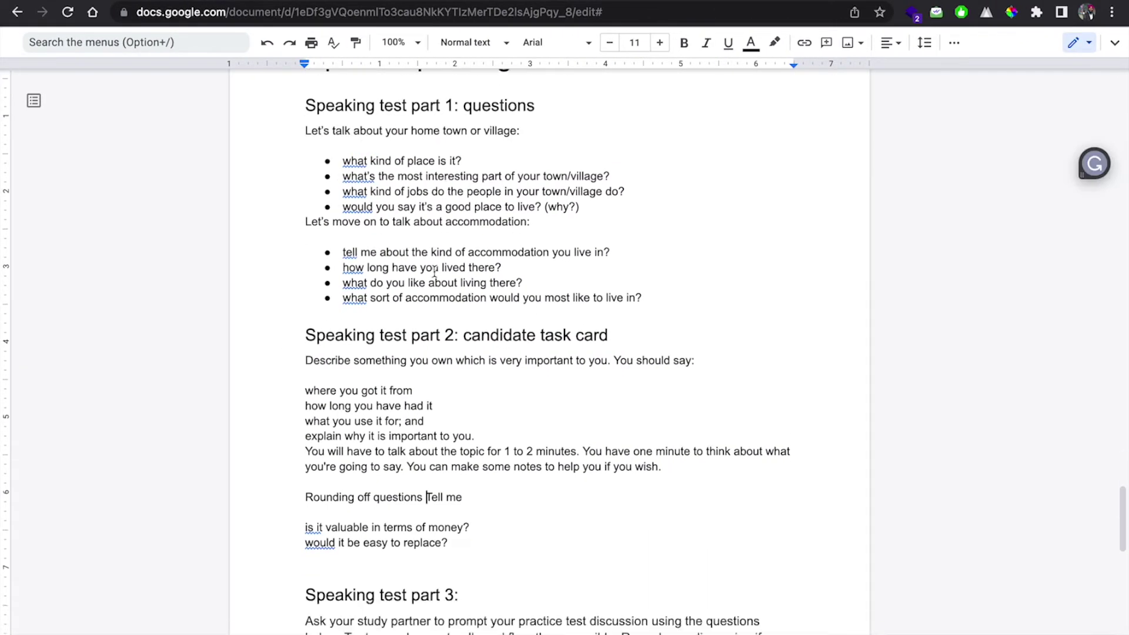
scroll(605, 319, down, 1)
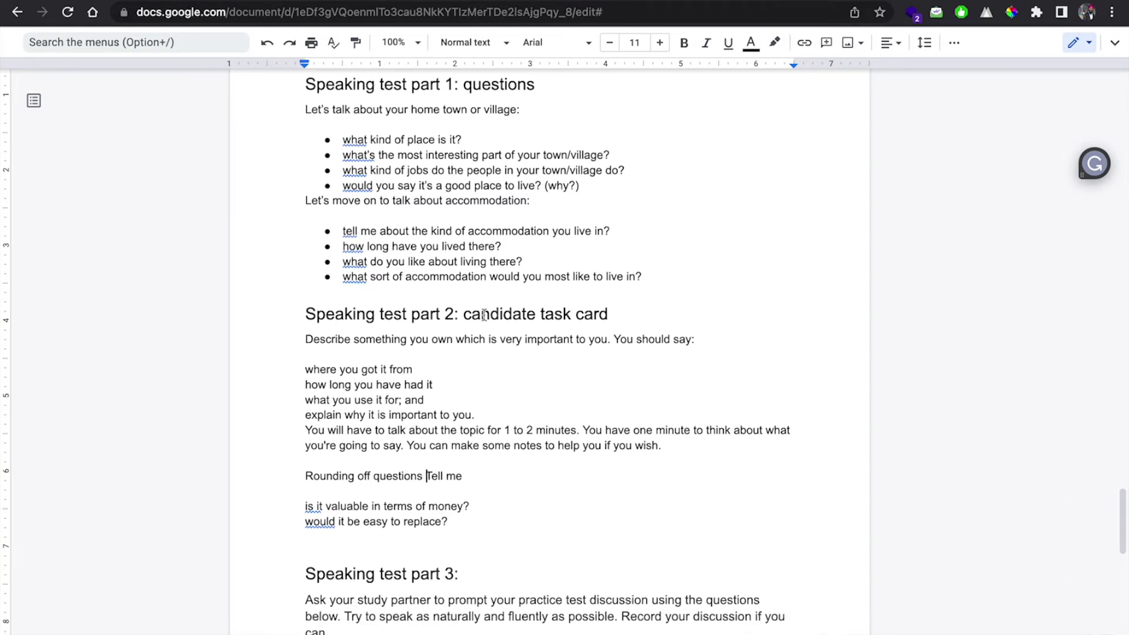
scroll(494, 344, down, 2)
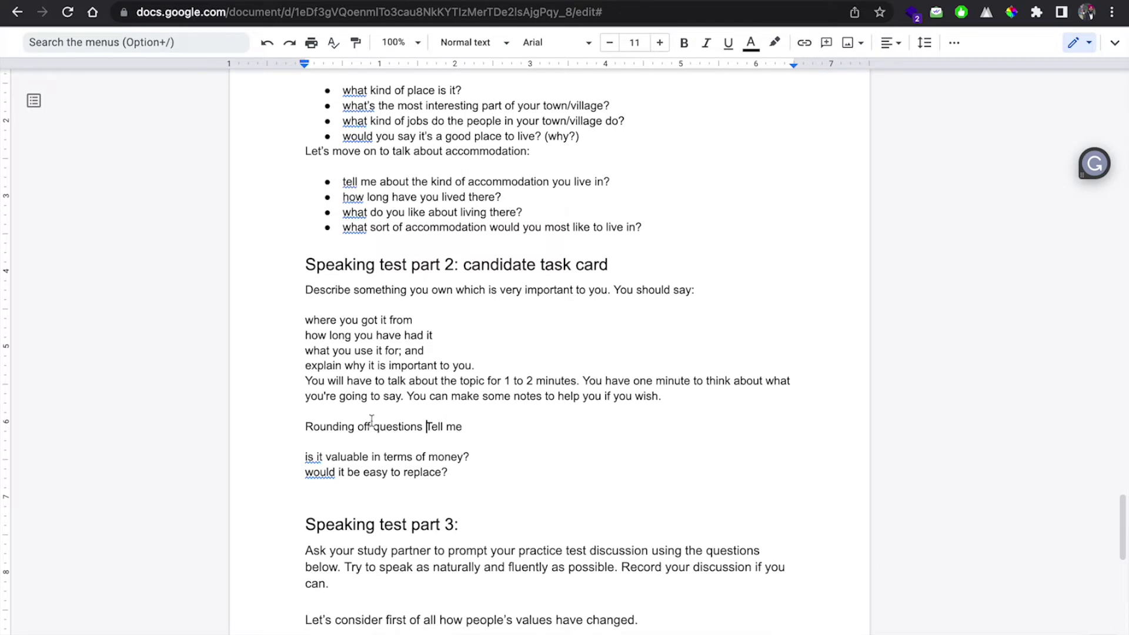
- Switch back to the speaking exam, start Part 1 and advance past Question 1
key(ctrl+Right)
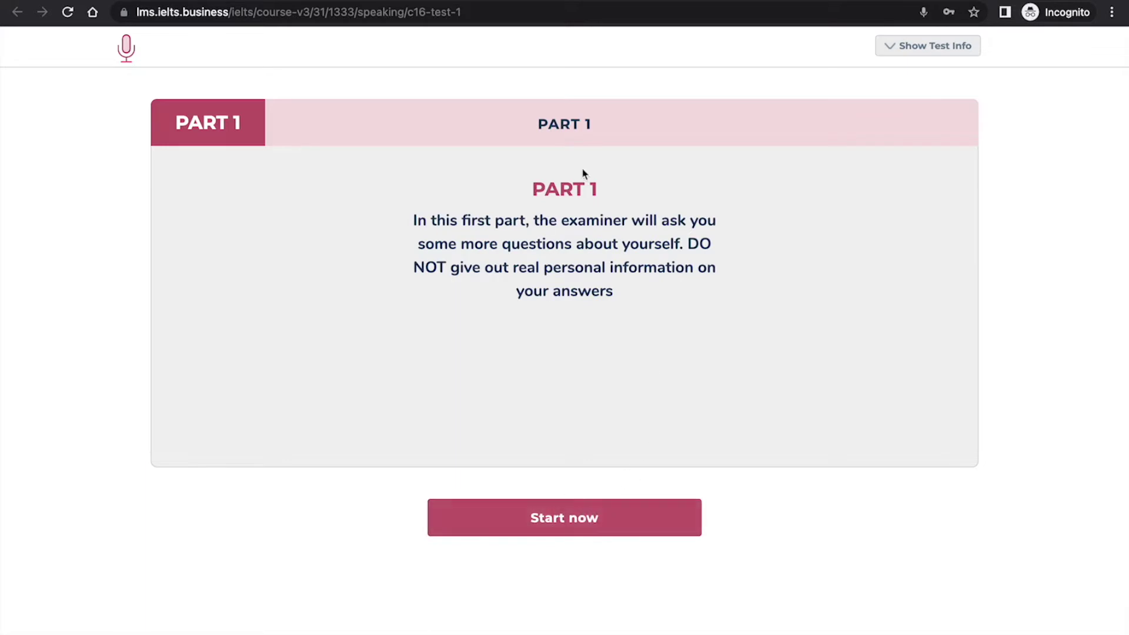
click(588, 515)
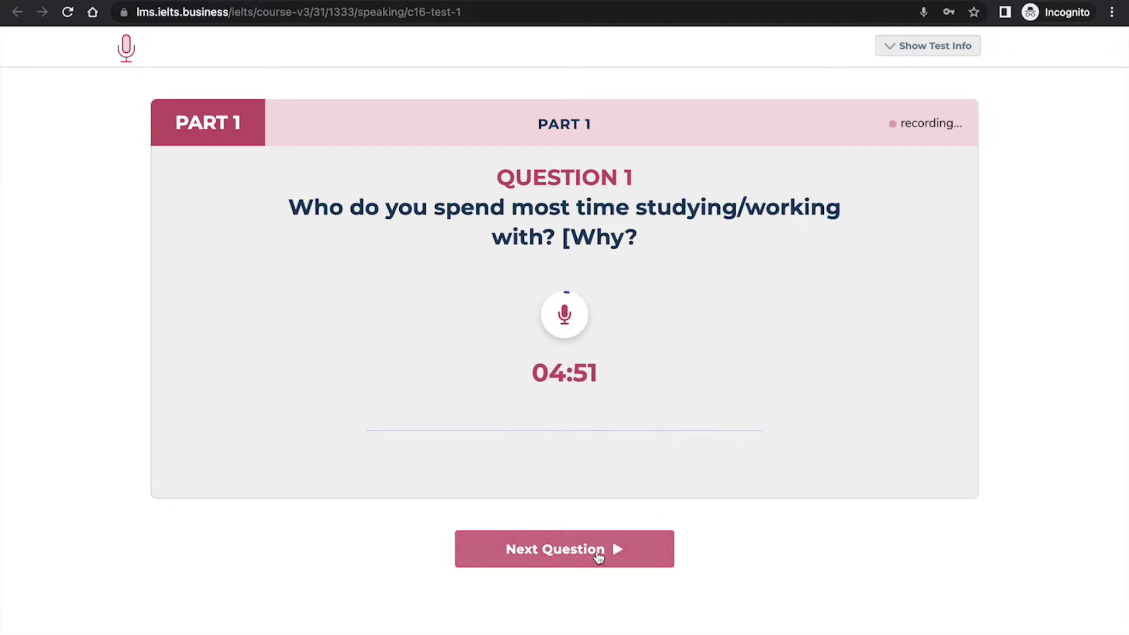
click(599, 556)
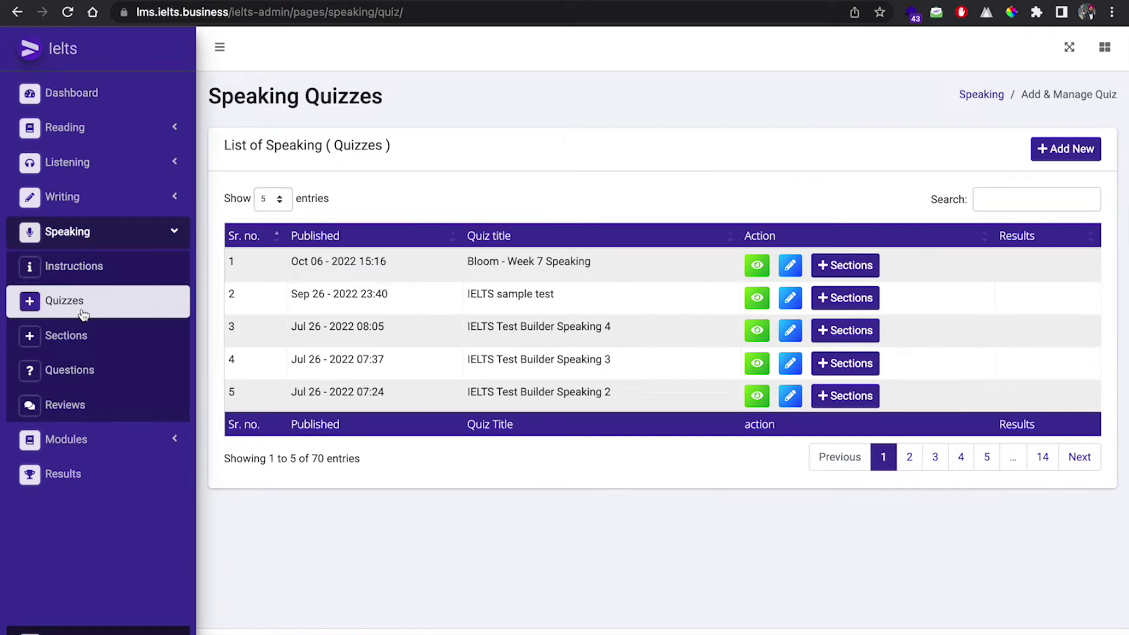
- Create a new speaking quiz titled "Speaking Test demo" with the General instructions option
click(1058, 149)
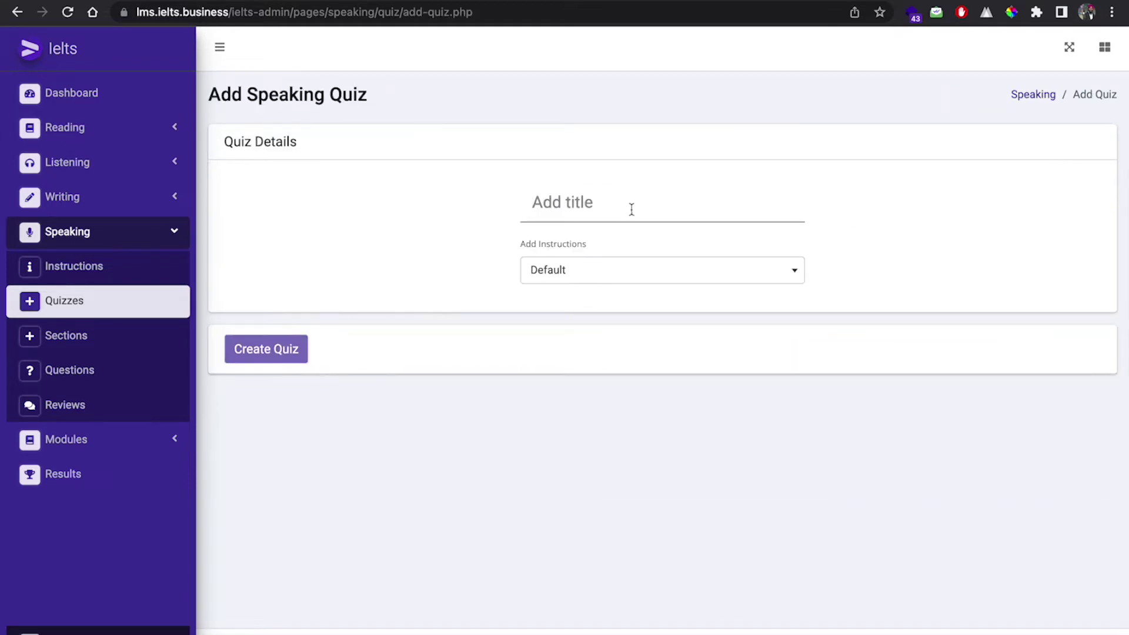
text(Speaking f)
key(BackSpace)
key(BackSpace)
text(Test demo)
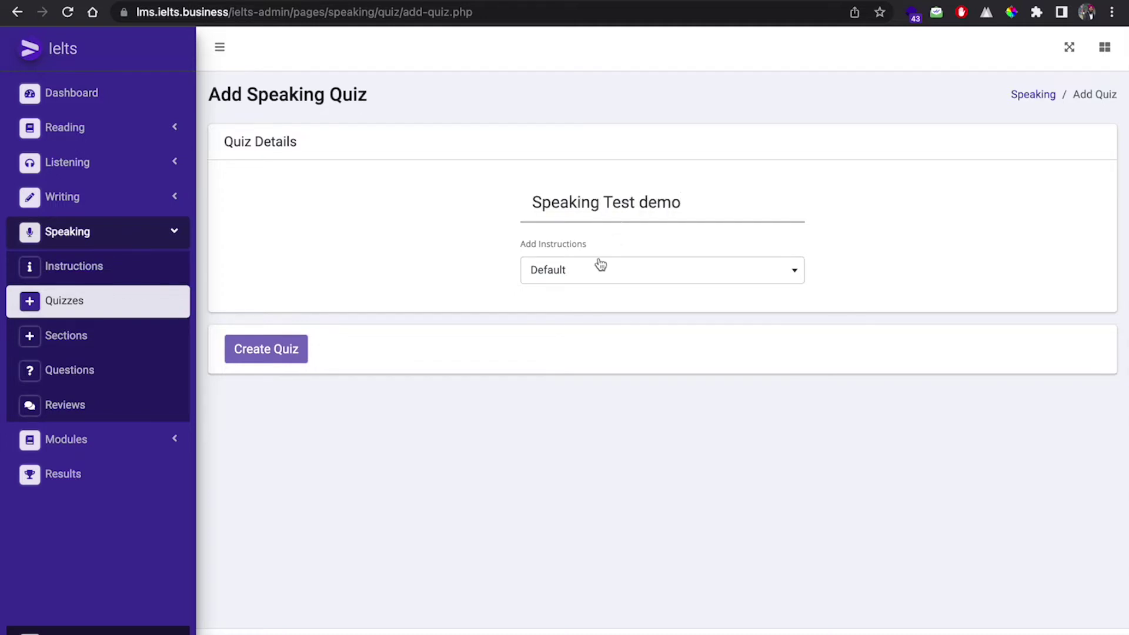
click(594, 268)
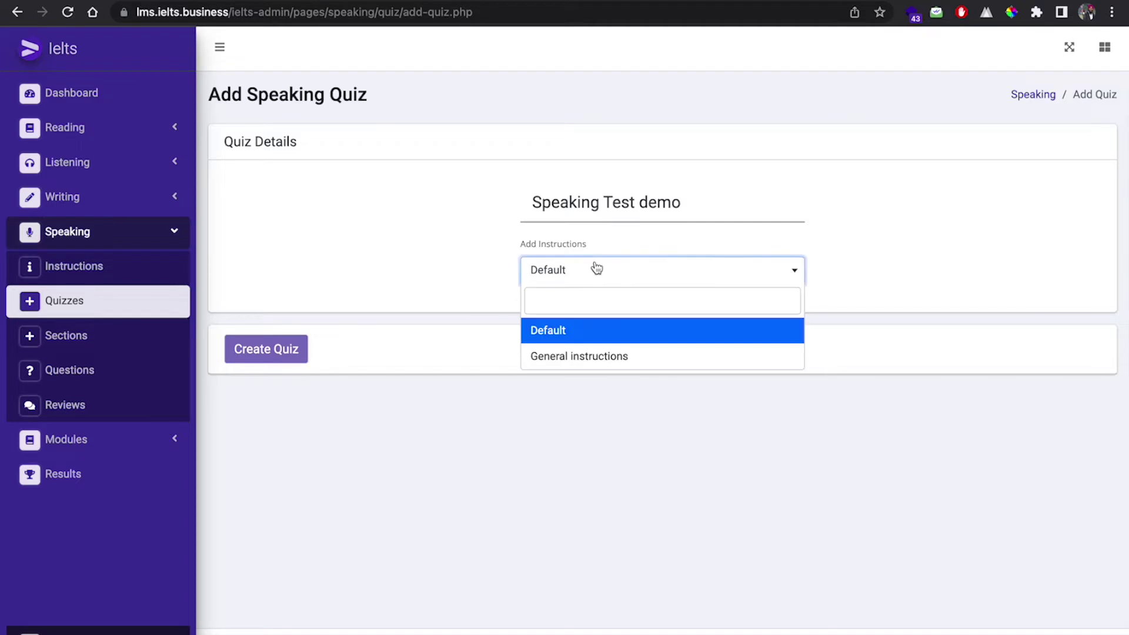
click(576, 365)
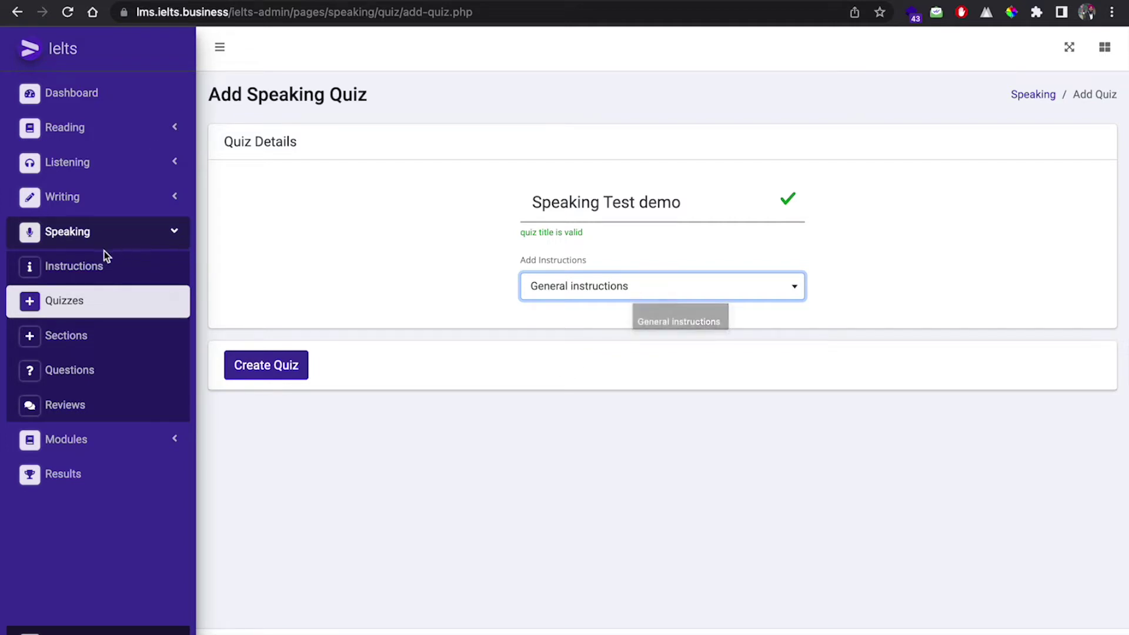
click(277, 367)
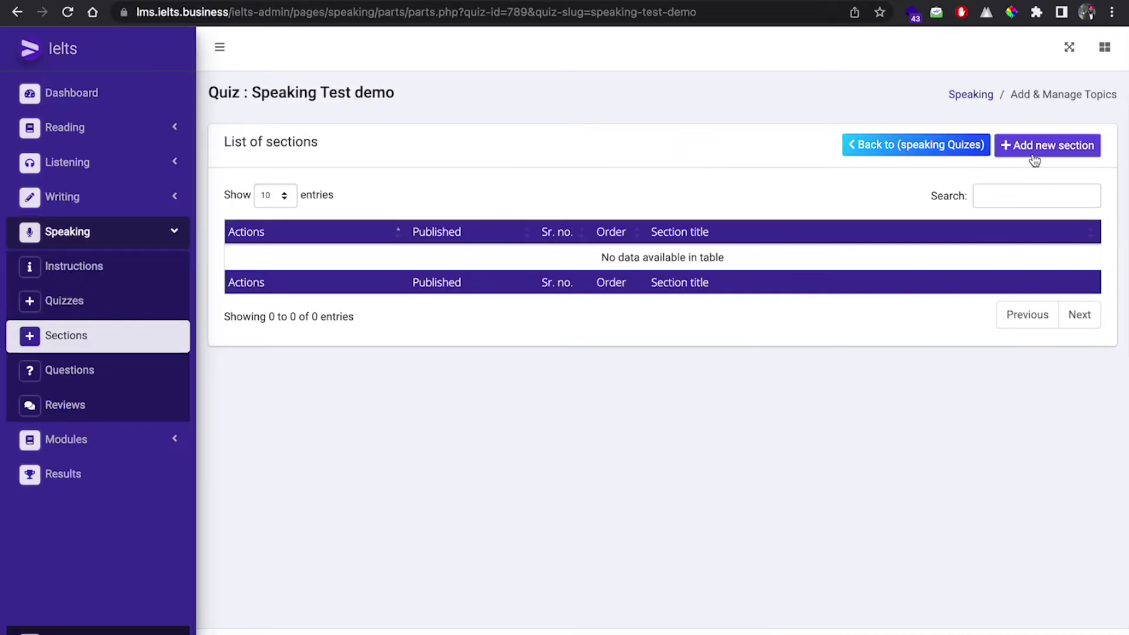
- Add a new section named Part 1 to the quiz and set its time limit to 5 minutes
click(1030, 154)
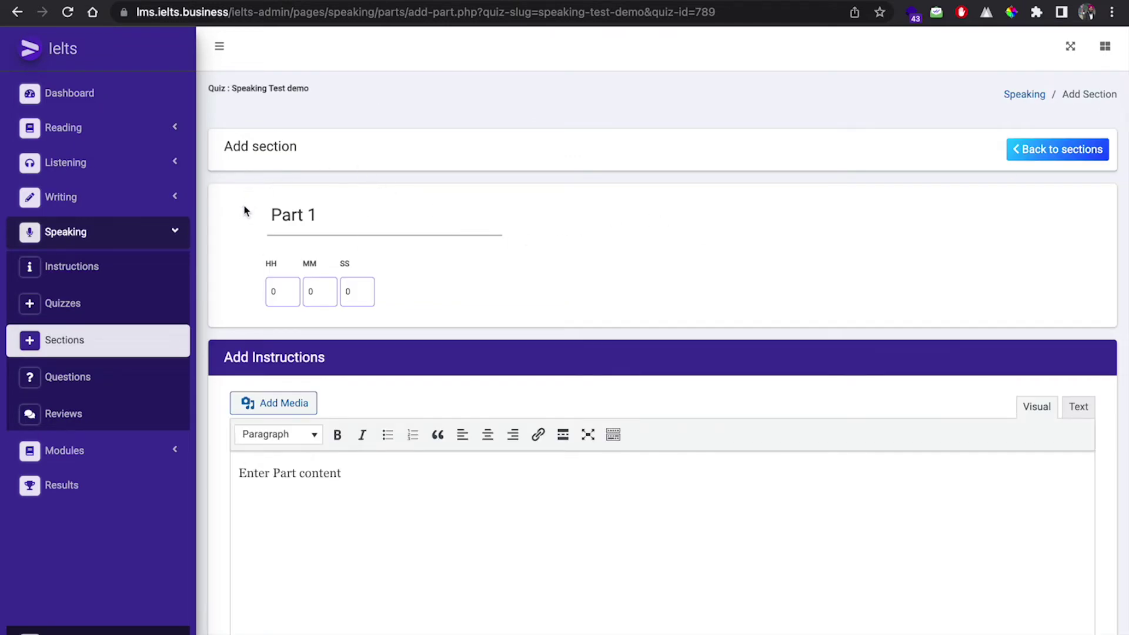
scroll(356, 204, down, 2)
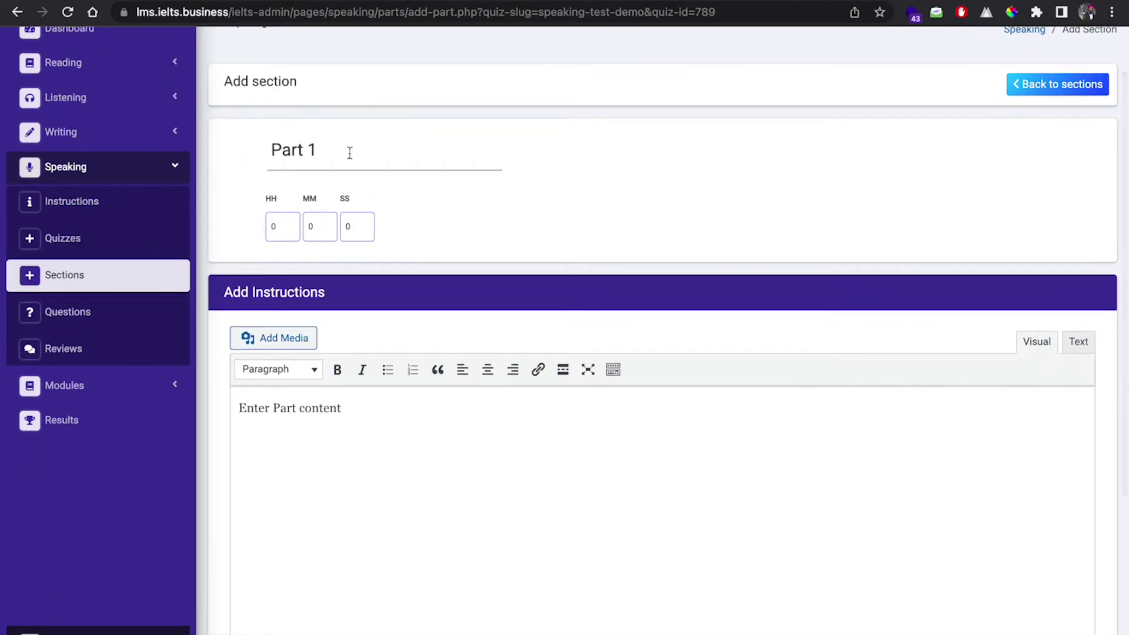
click(307, 226)
scroll(383, 200, down, 3)
key(Tab)
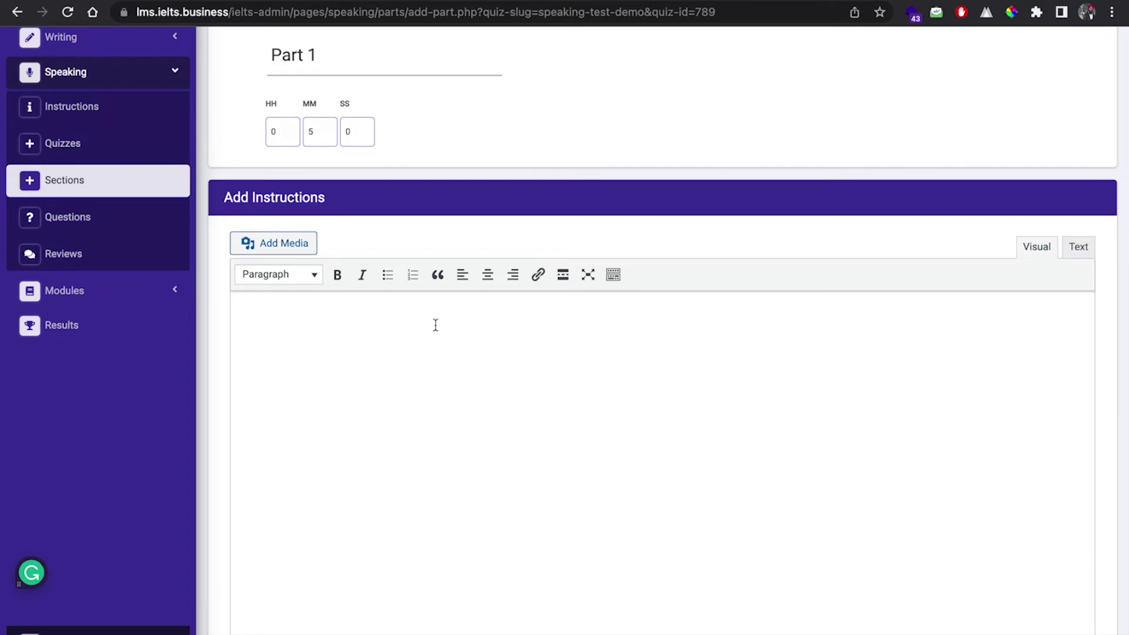
- Copy the Part 1 introduction text from the exam page into the new section's instructions
key(ctrl+Right)
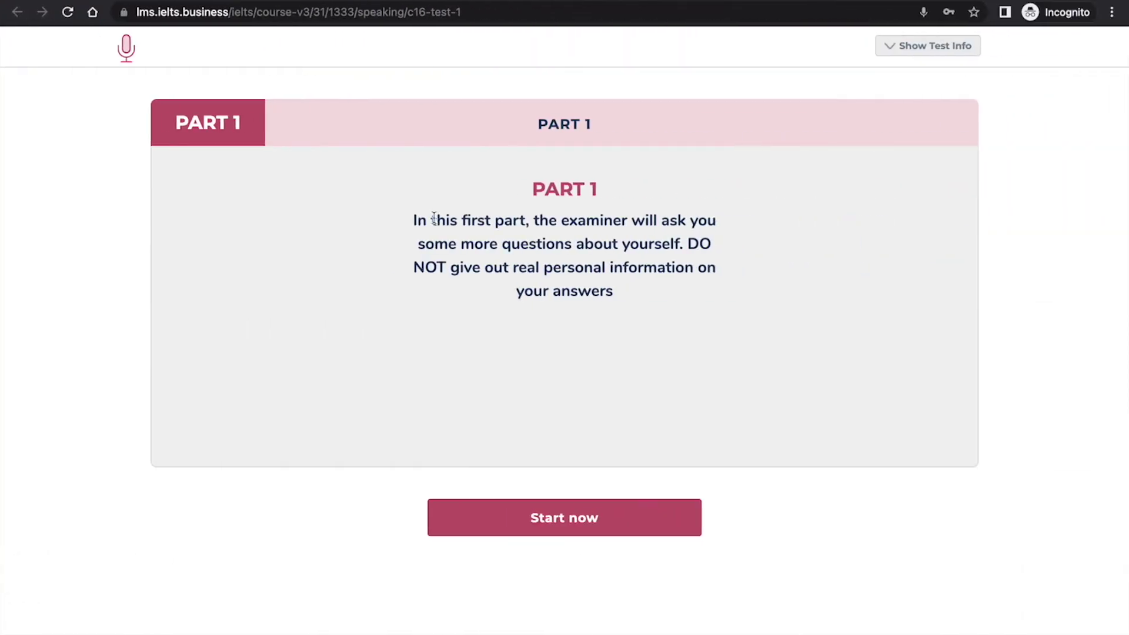
drag(413, 218, 625, 292)
key(ctrl+c)
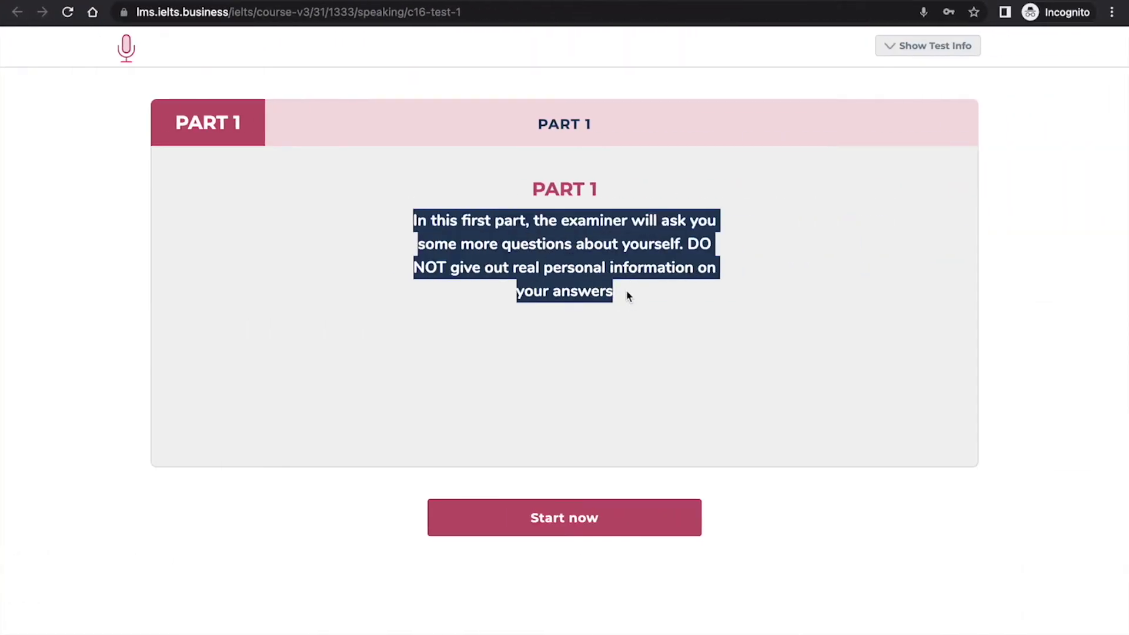
click(619, 293)
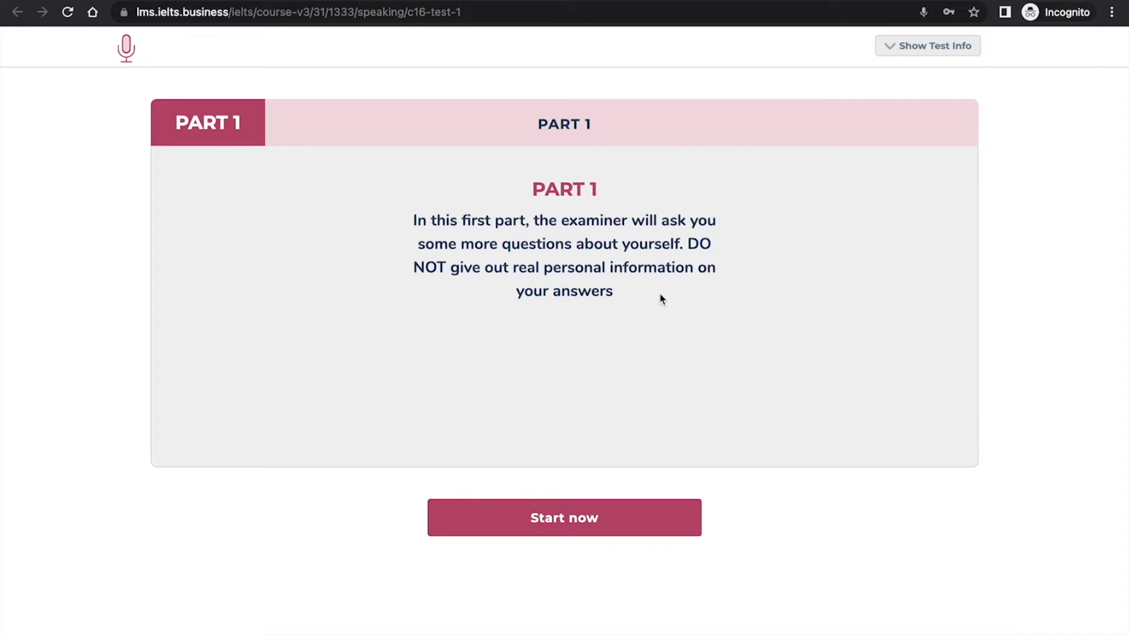
key(ctrl+Left)
key(ctrl+v)
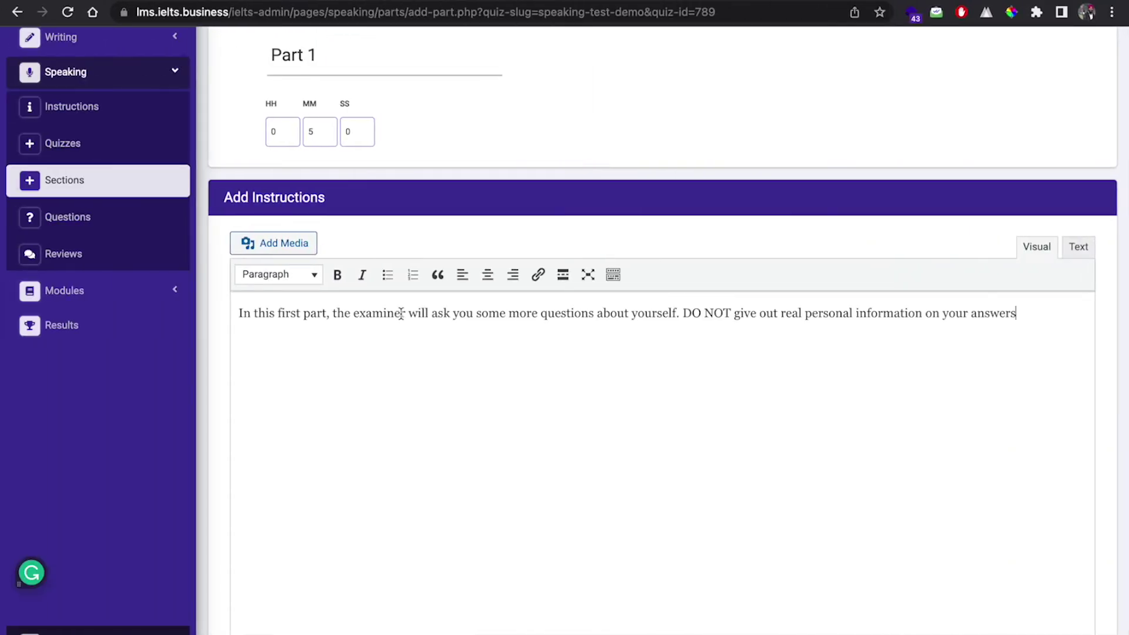
- Enable the sample answer for the Part 1 section and publish the section
scroll(401, 314, down, 3)
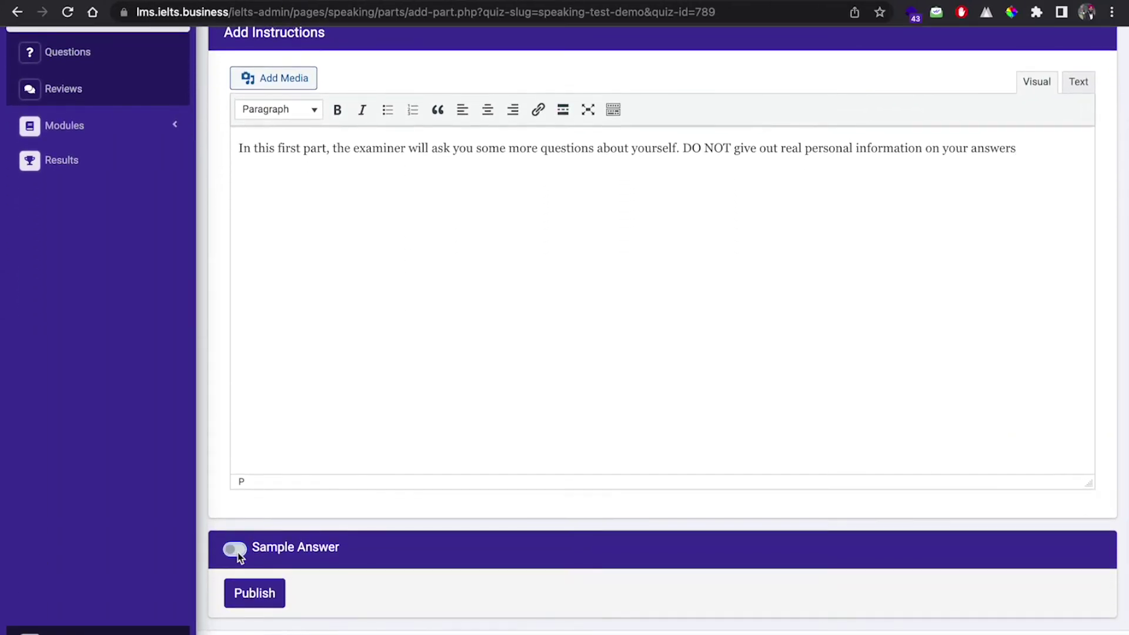
click(235, 549)
scroll(375, 491, down, 4)
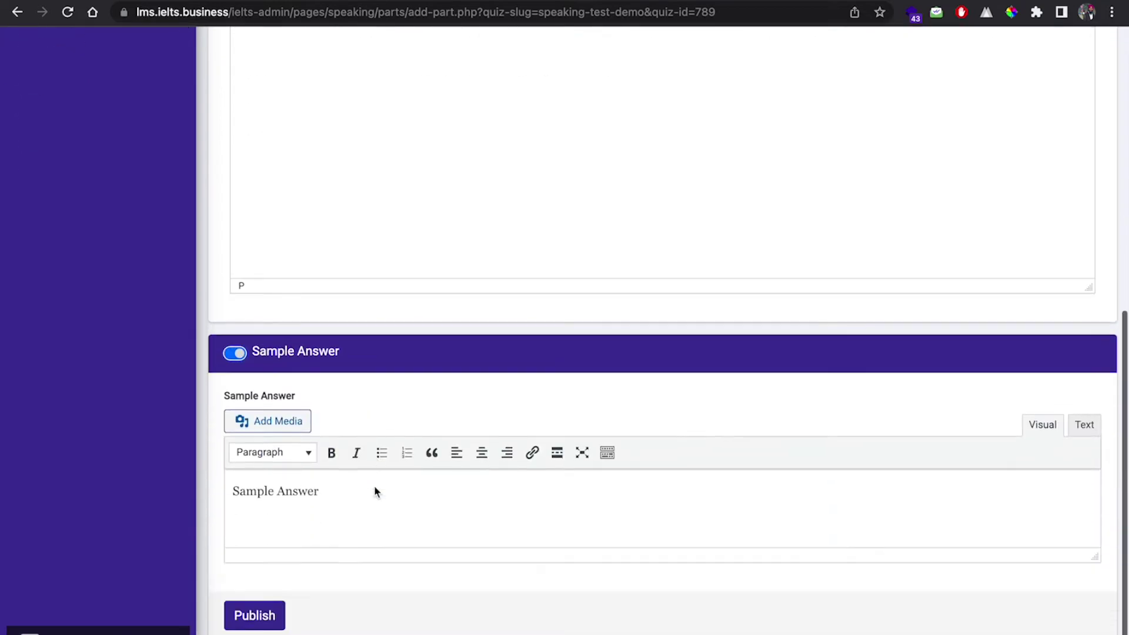
click(255, 595)
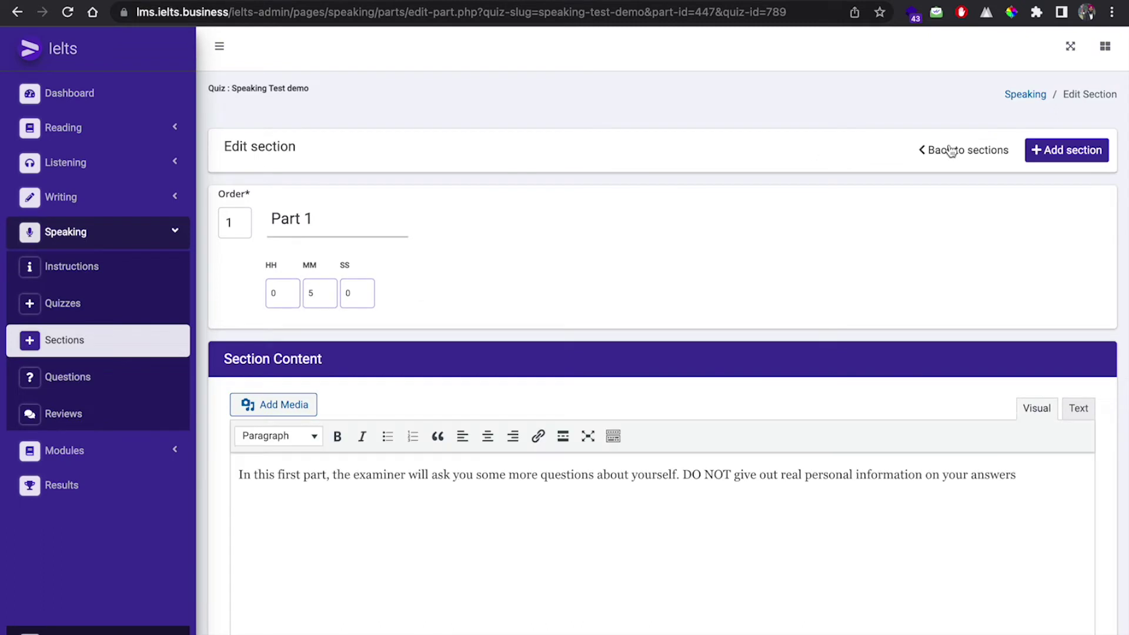
- Add a second section titled "Cue Card" with a time limit of 2 minutes
click(1051, 152)
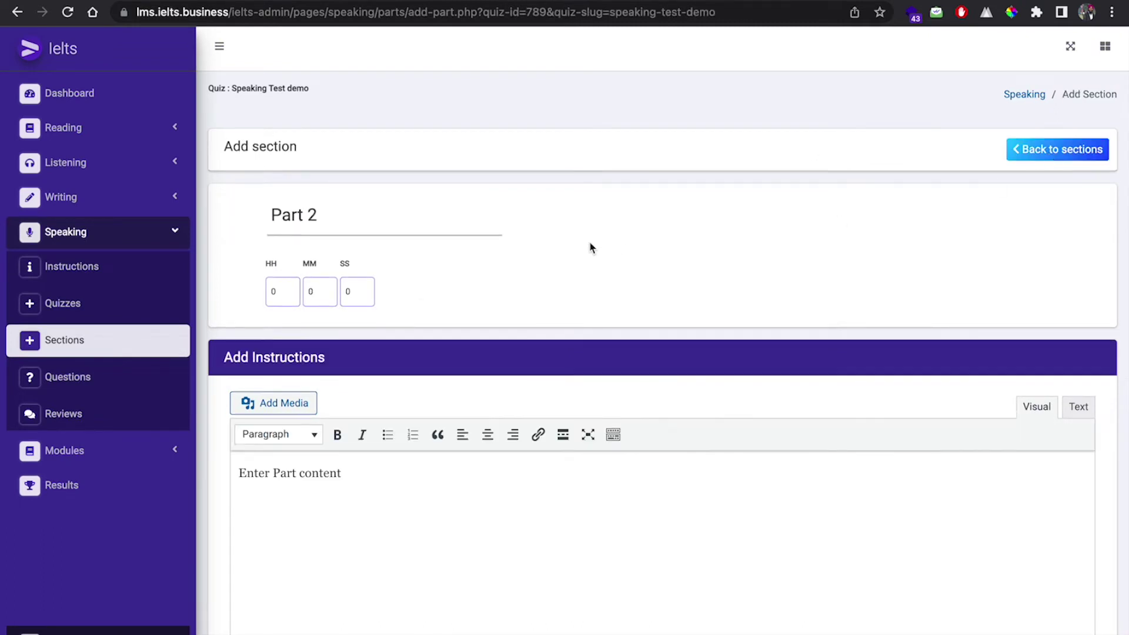
drag(347, 217, 256, 217)
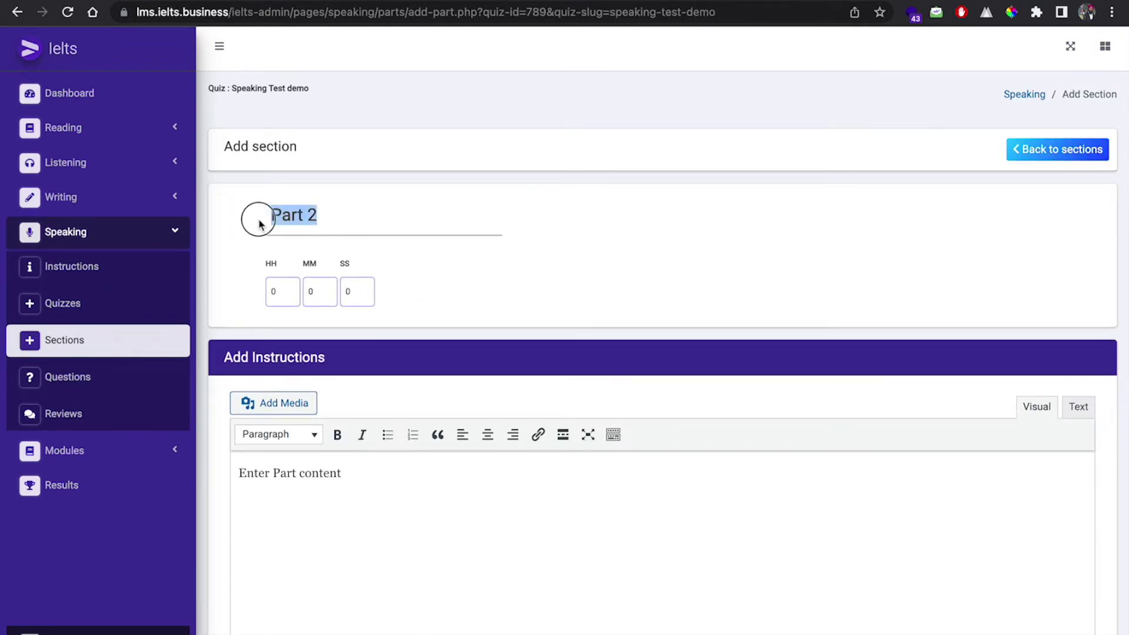
text(Cue C)
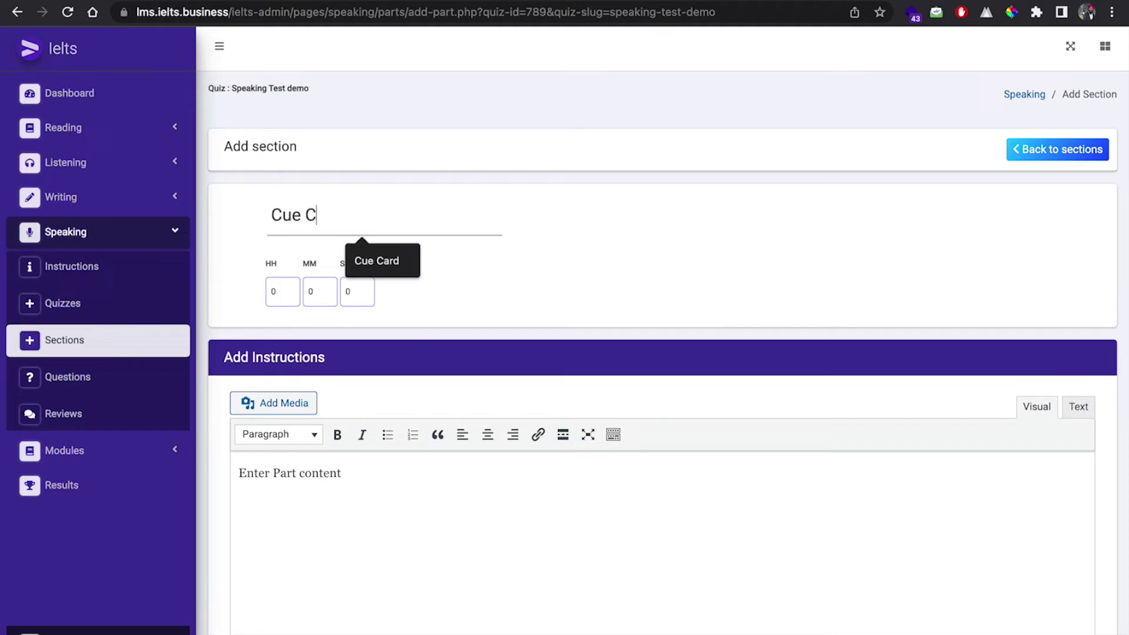
text(ard)
click(308, 291)
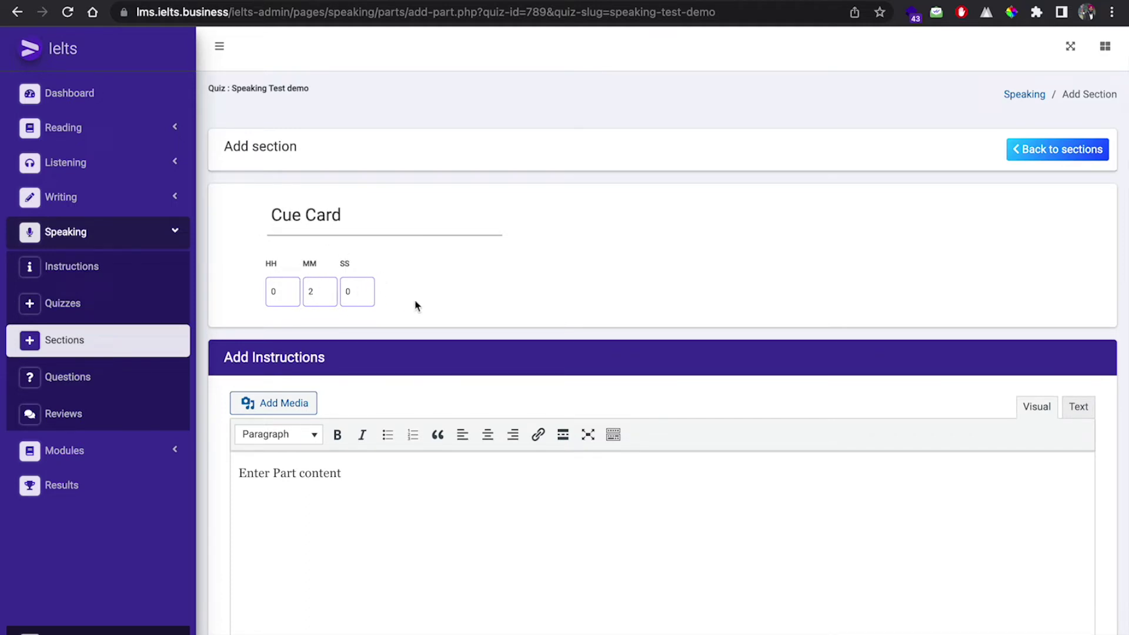
- Replace the Cue Card section's placeholder instructions with the copied Part 1 introduction text
scroll(353, 268, down, 1)
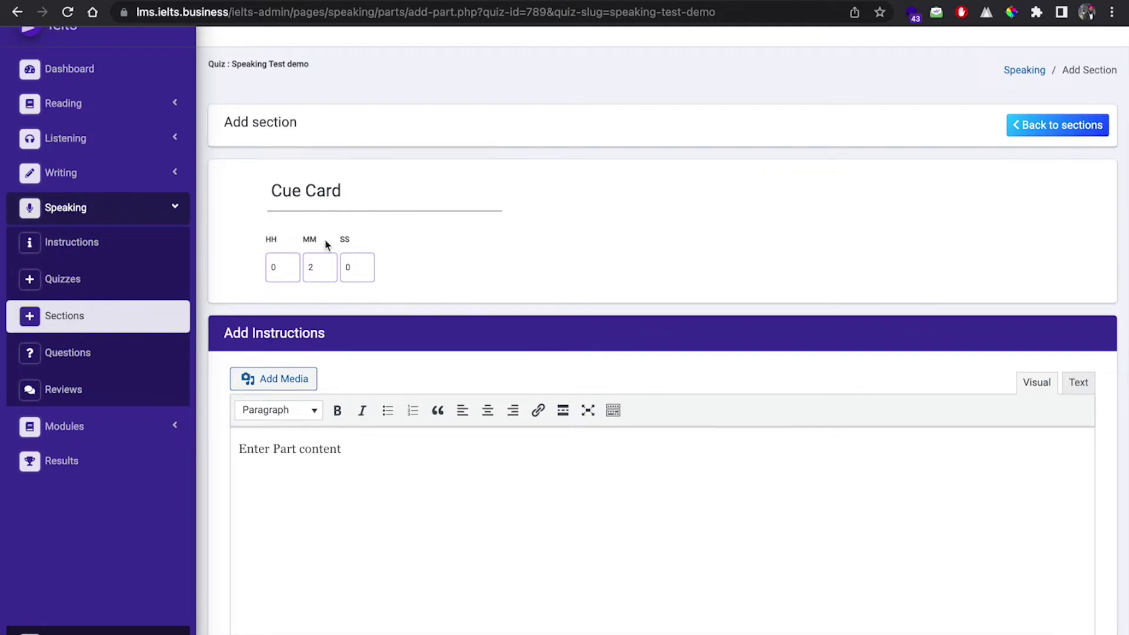
scroll(385, 322, down, 4)
drag(350, 351, 237, 347)
key(ctrl+v)
scroll(265, 384, down, 8)
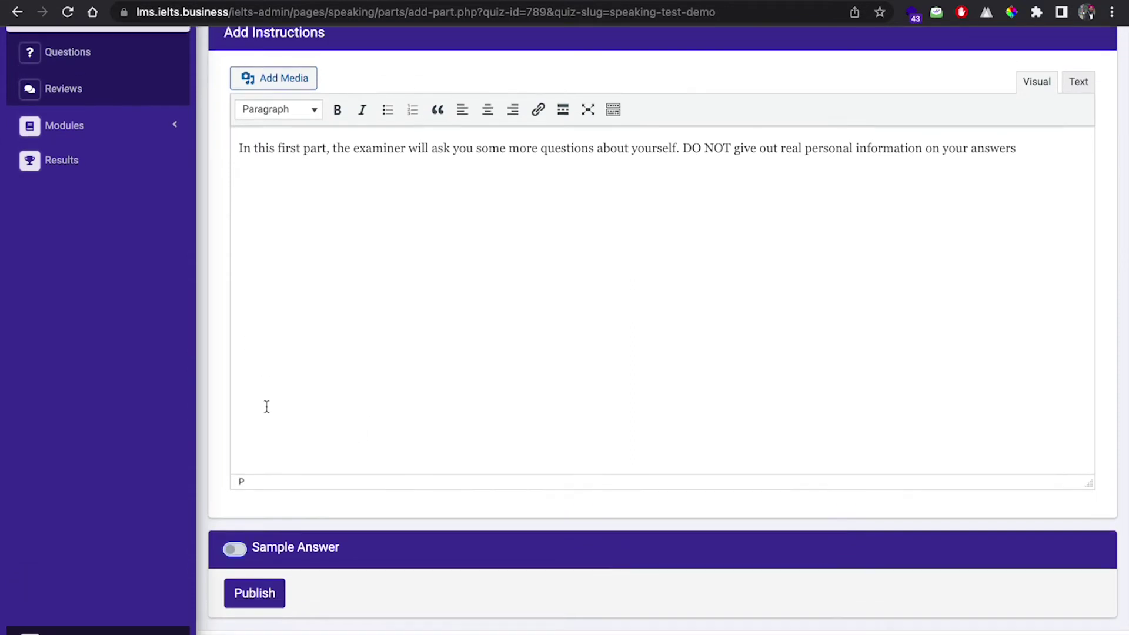
- Enable the sample answer for the Cue Card section and publish the section
click(238, 551)
scroll(241, 548, down, 8)
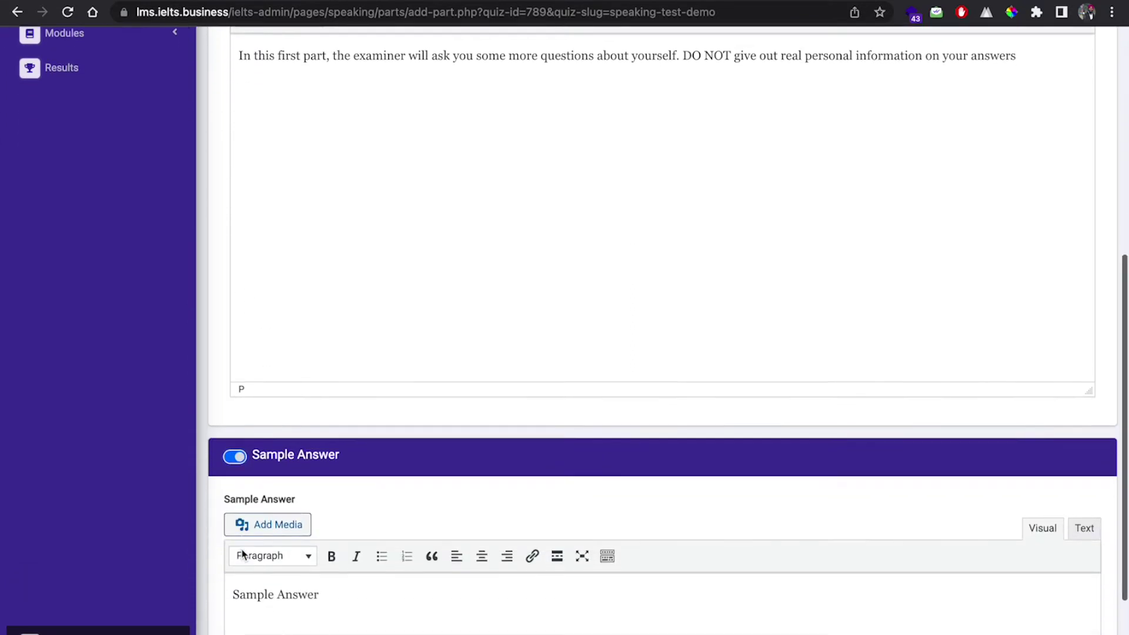
scroll(312, 548, down, 1)
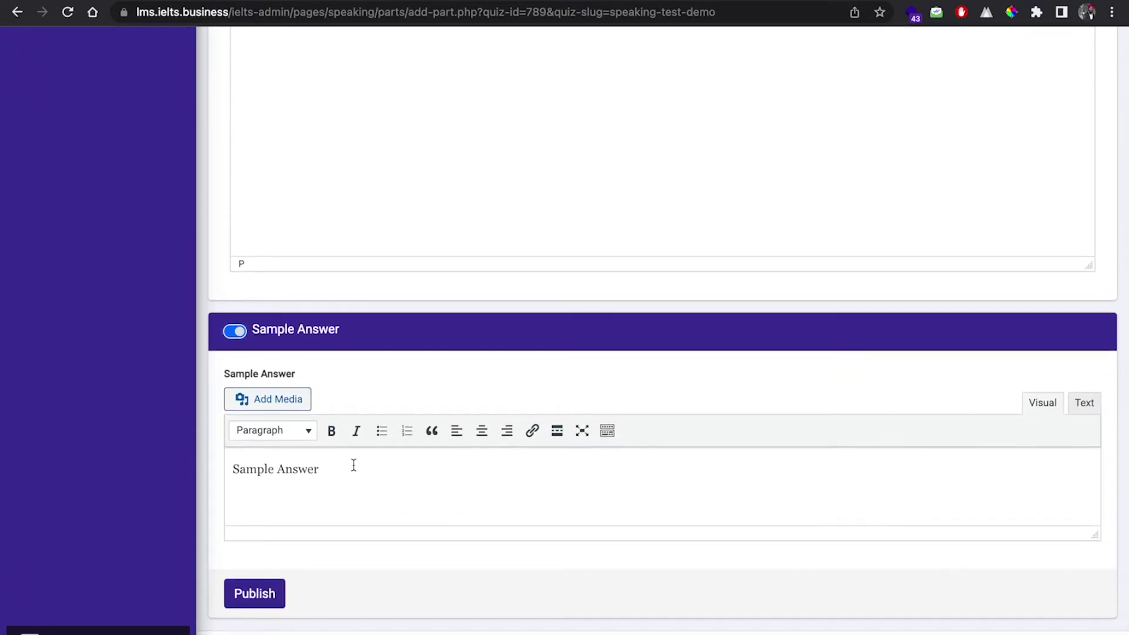
click(251, 595)
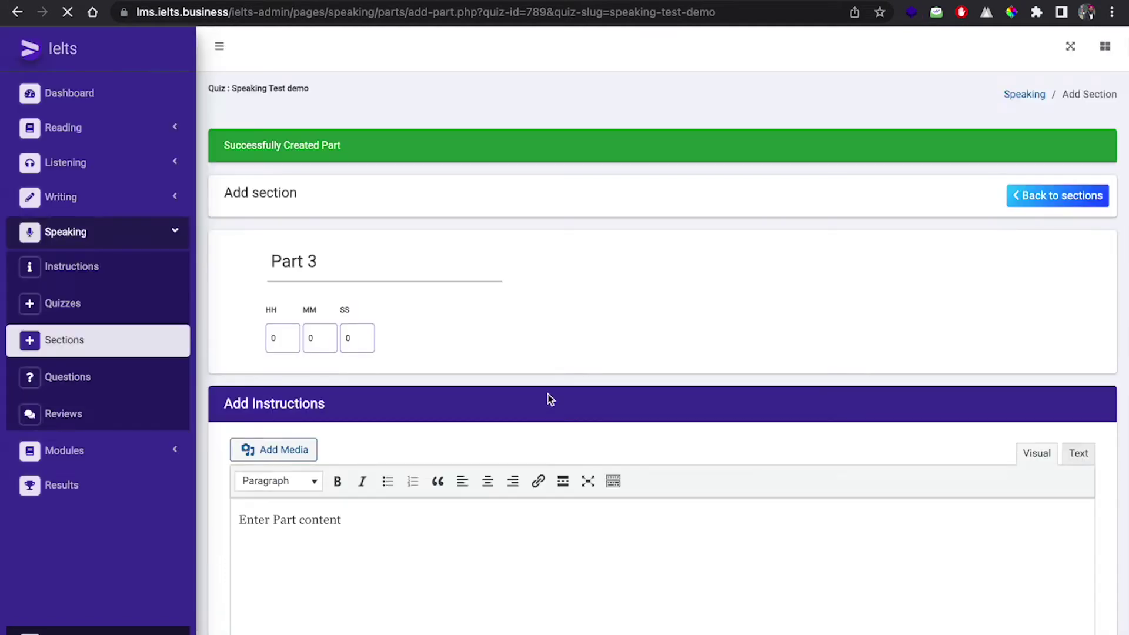
- Add a third section named Part 3 and set its time limit to 5 minutes
click(1062, 152)
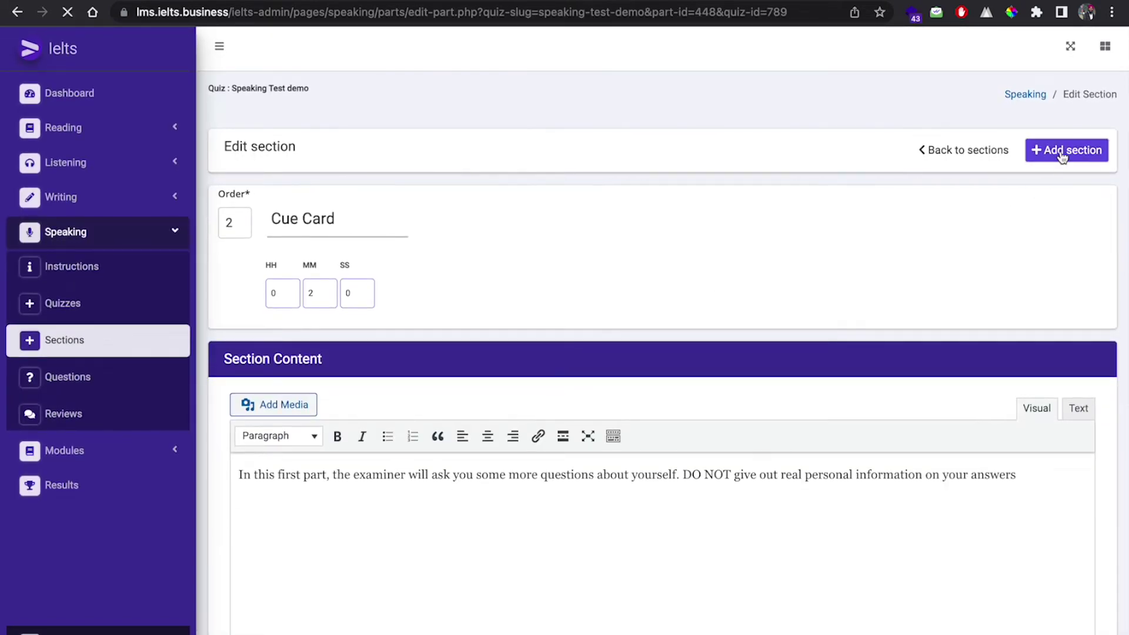
scroll(594, 263, down, 1)
double_click(306, 266)
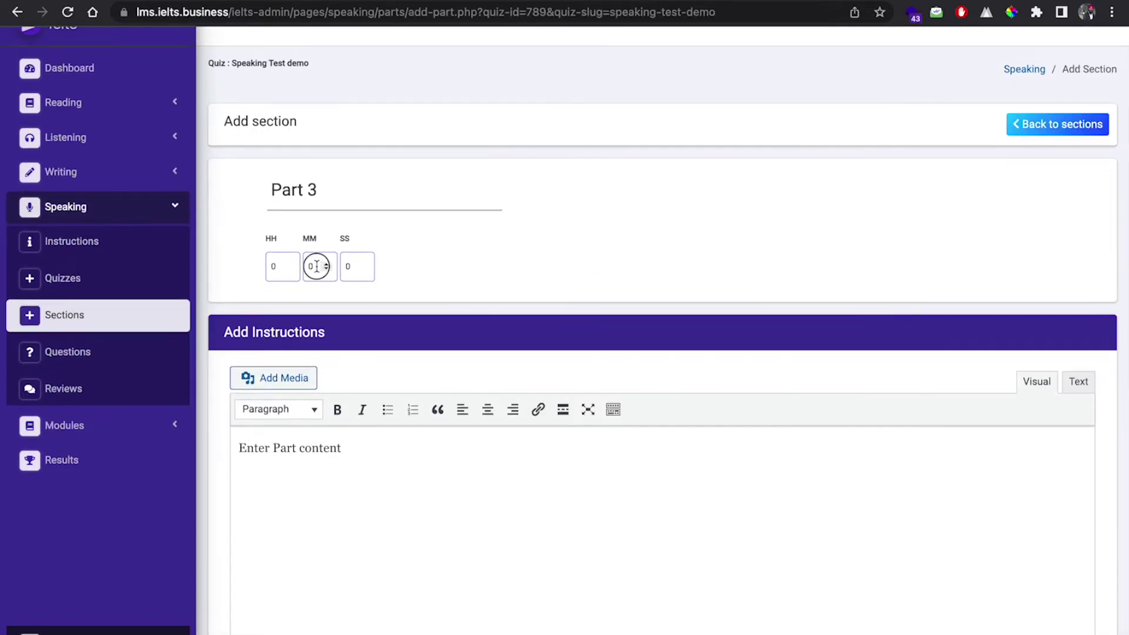
text(5)
- Replace the Part 3 section's placeholder instructions with the copied Part 1 introduction text and publish the section
scroll(456, 267, down, 3)
drag(386, 335, 231, 338)
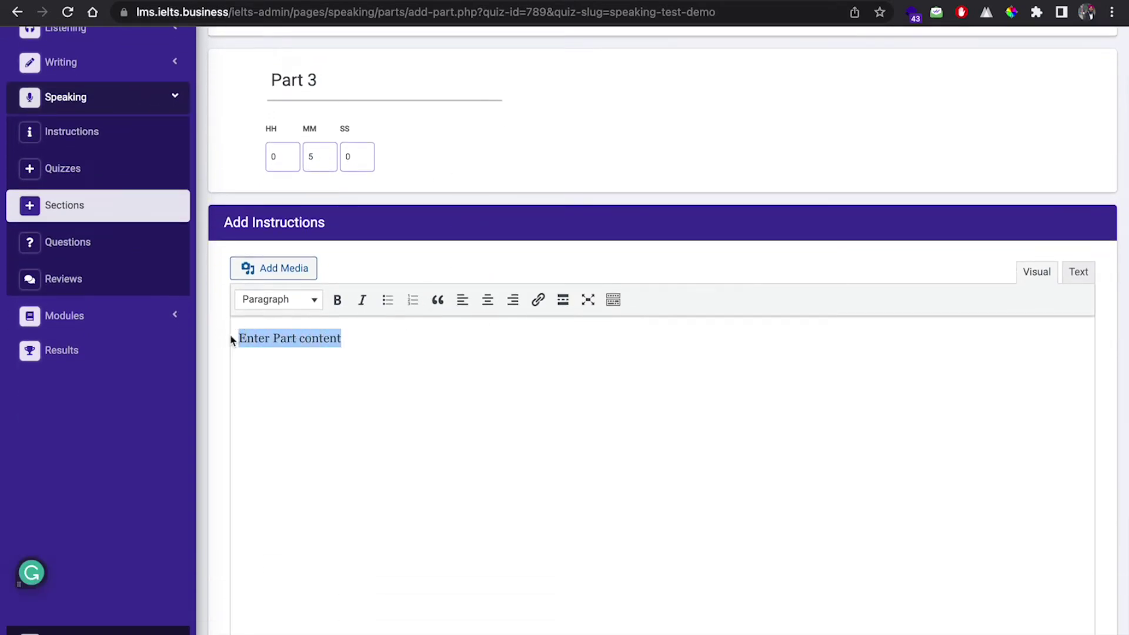
key(super+v)
scroll(357, 389, down, 5)
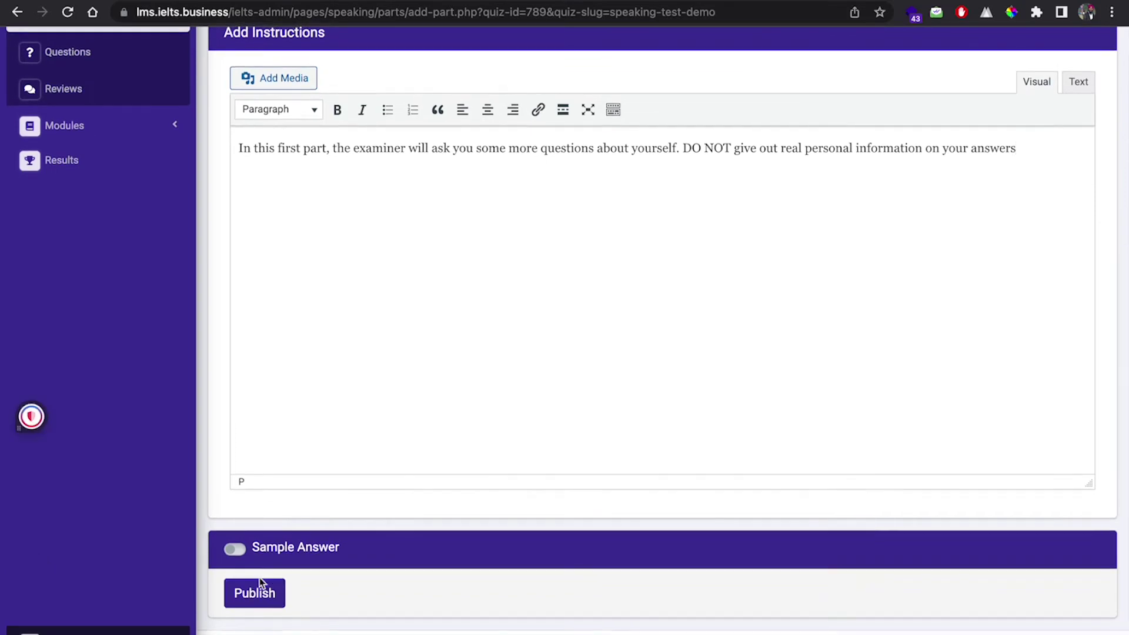
click(254, 588)
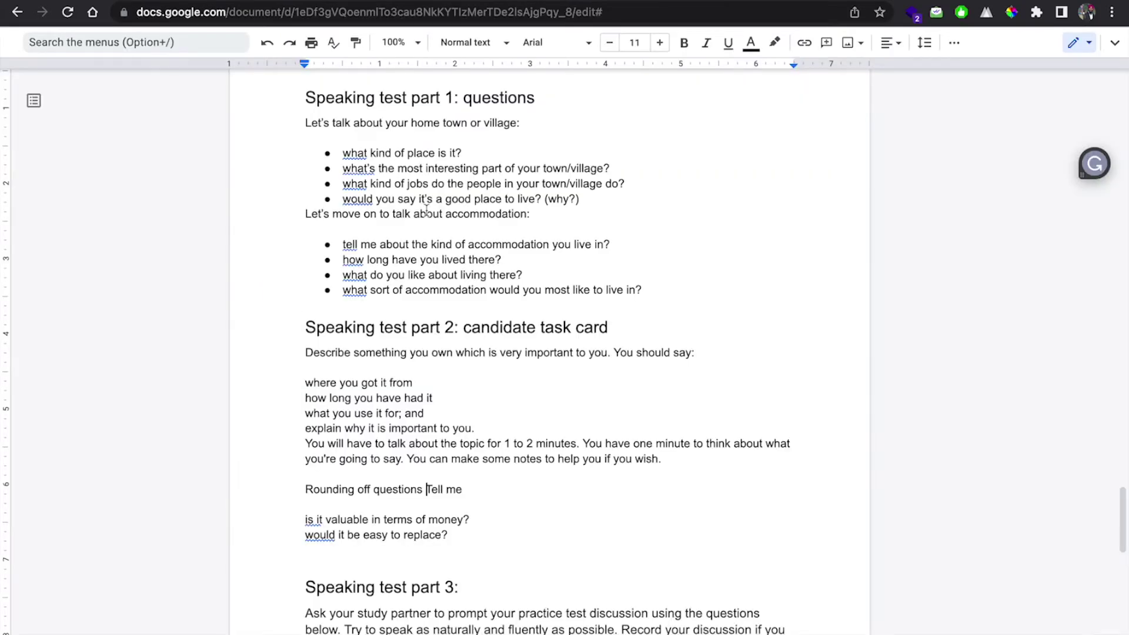
- Look over the source document's speaking questions and start a new question in the quiz's Part 1 section
scroll(370, 134, up, 1)
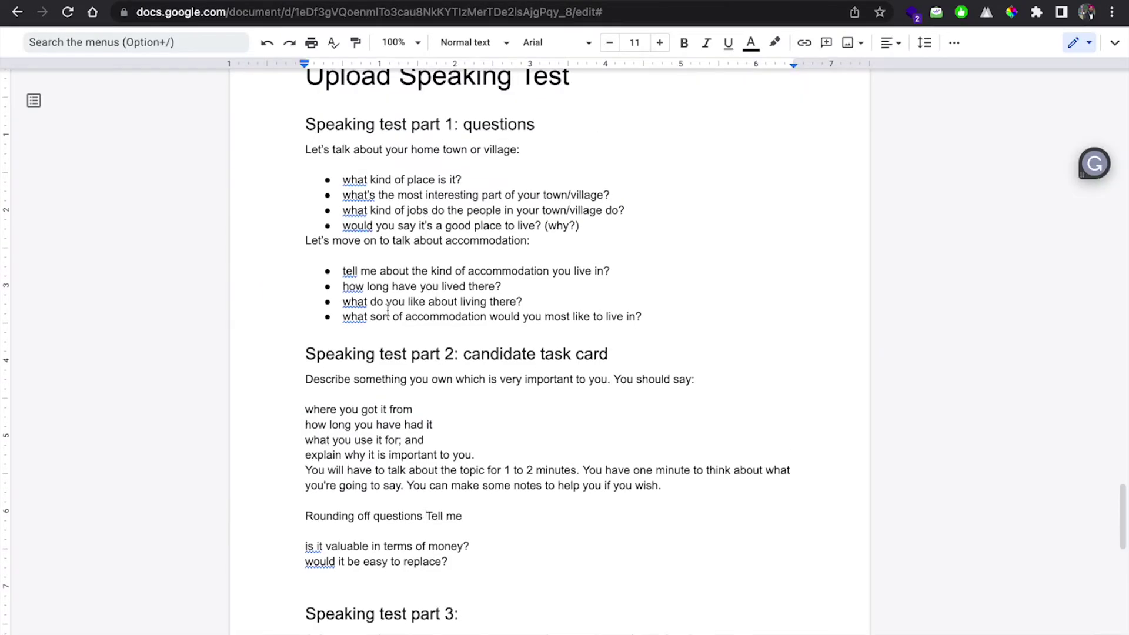
scroll(521, 376, down, 1)
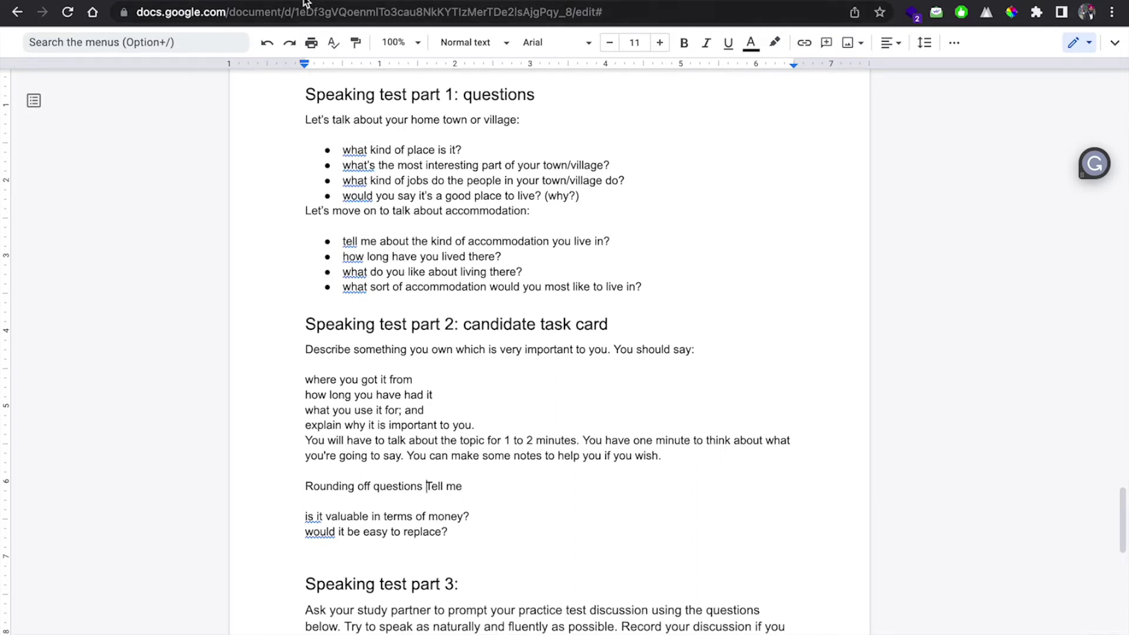
key(ctrl+Tab)
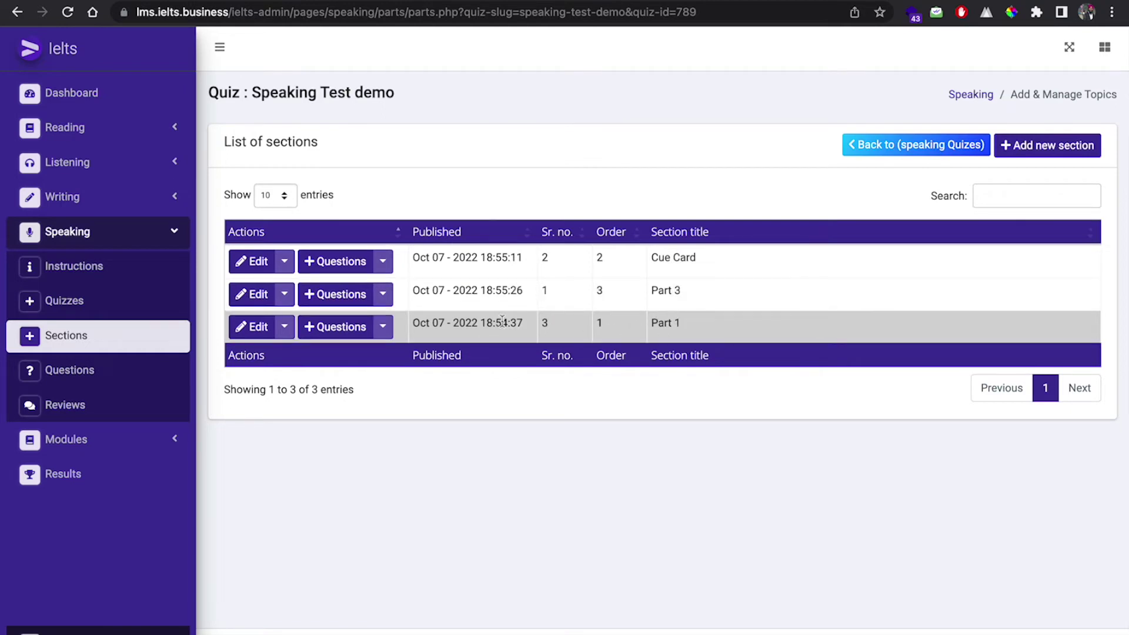
click(338, 327)
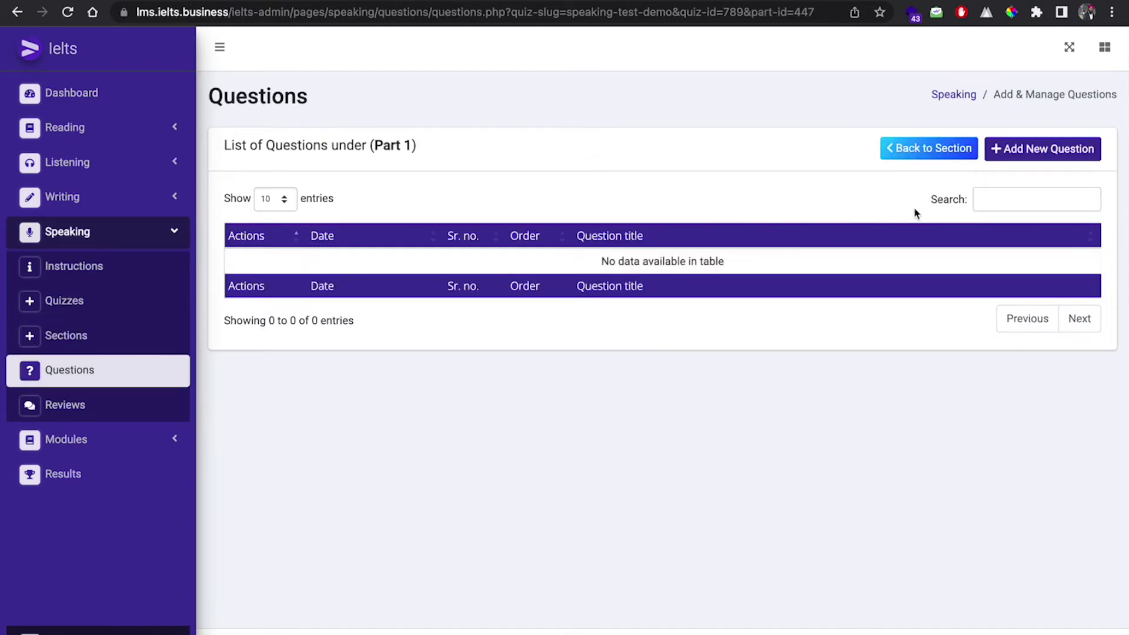
click(1049, 150)
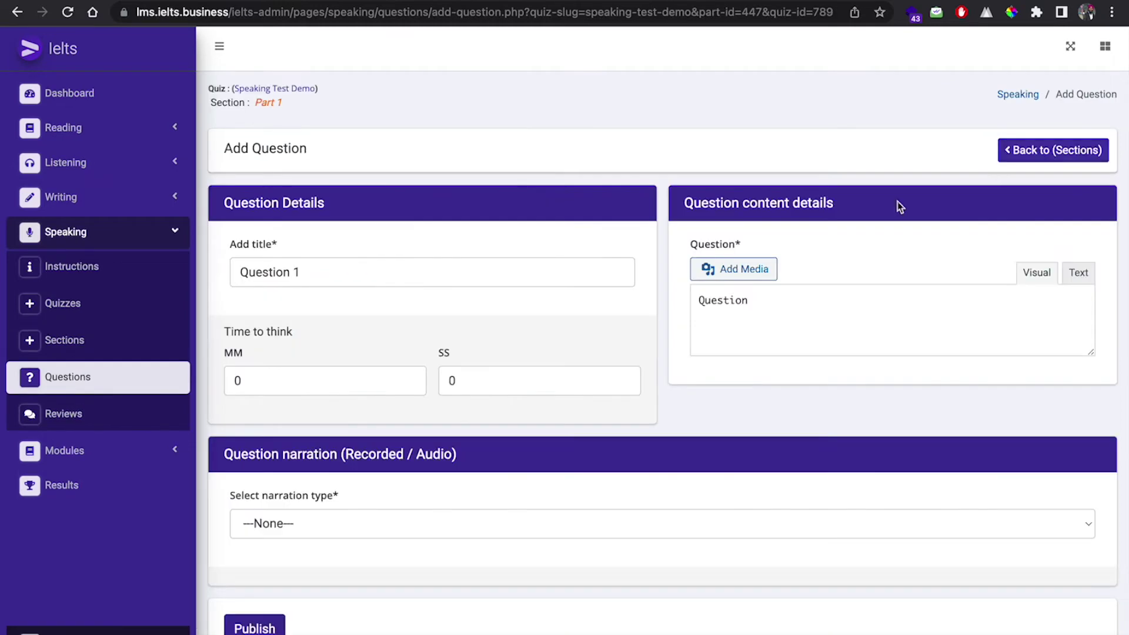
scroll(729, 246, down, 1)
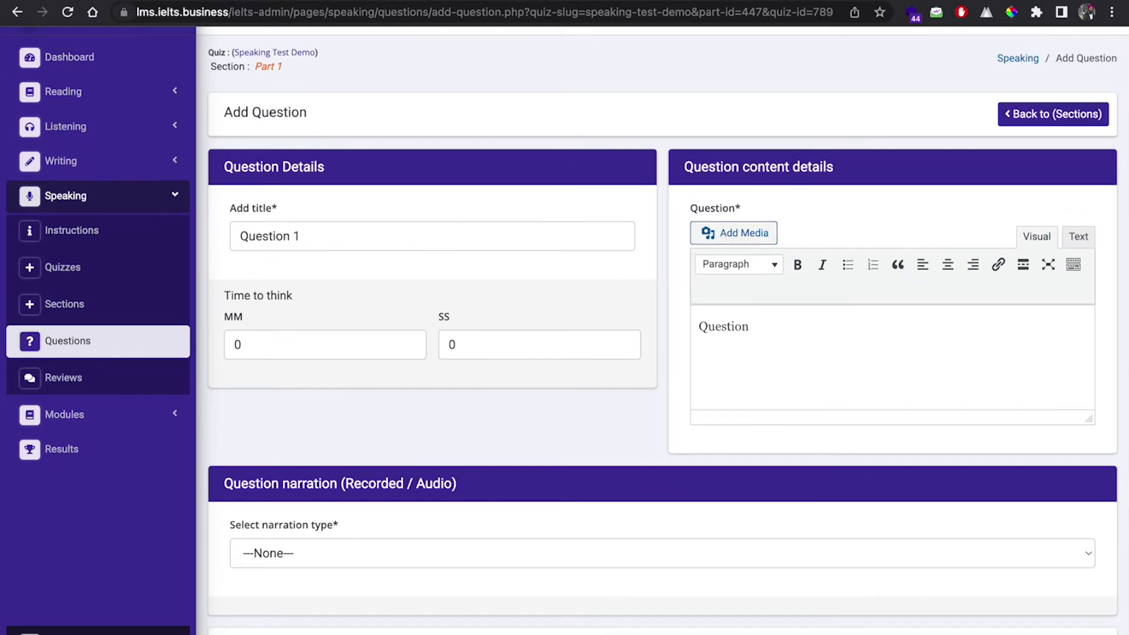
- Replace Question 1's placeholder content with "what kind of place is it?" copied from the Google Docs document
click(118, 1)
drag(469, 150, 347, 147)
key(super+c)
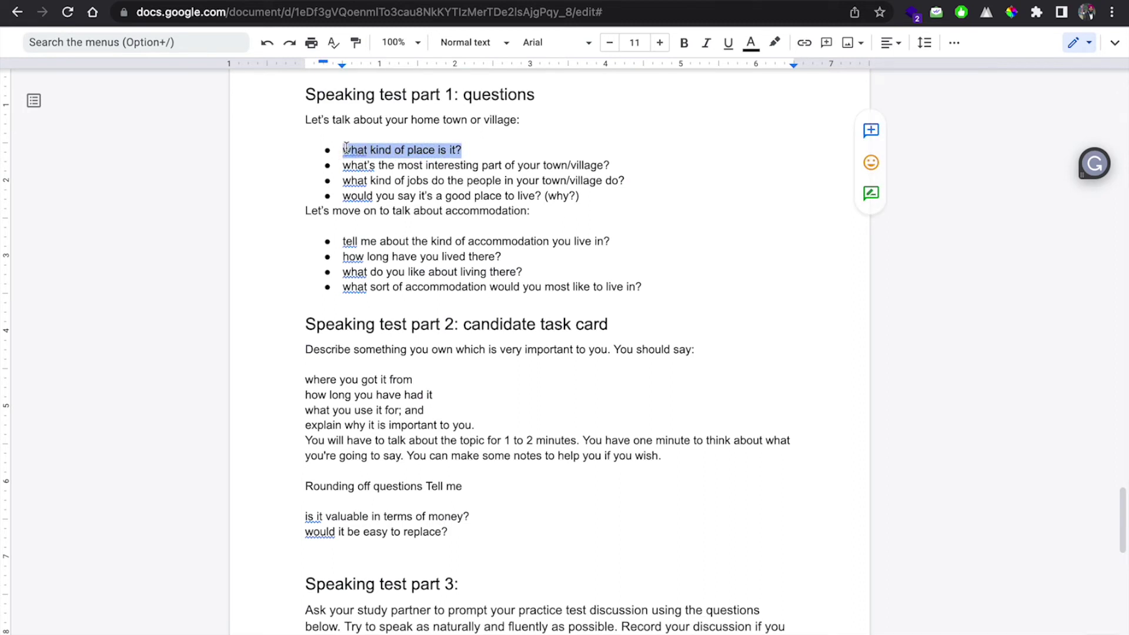
click(305, 2)
drag(761, 330, 686, 330)
key(super+v)
- Set Question 1's time to think to 10 seconds
double_click(618, 357)
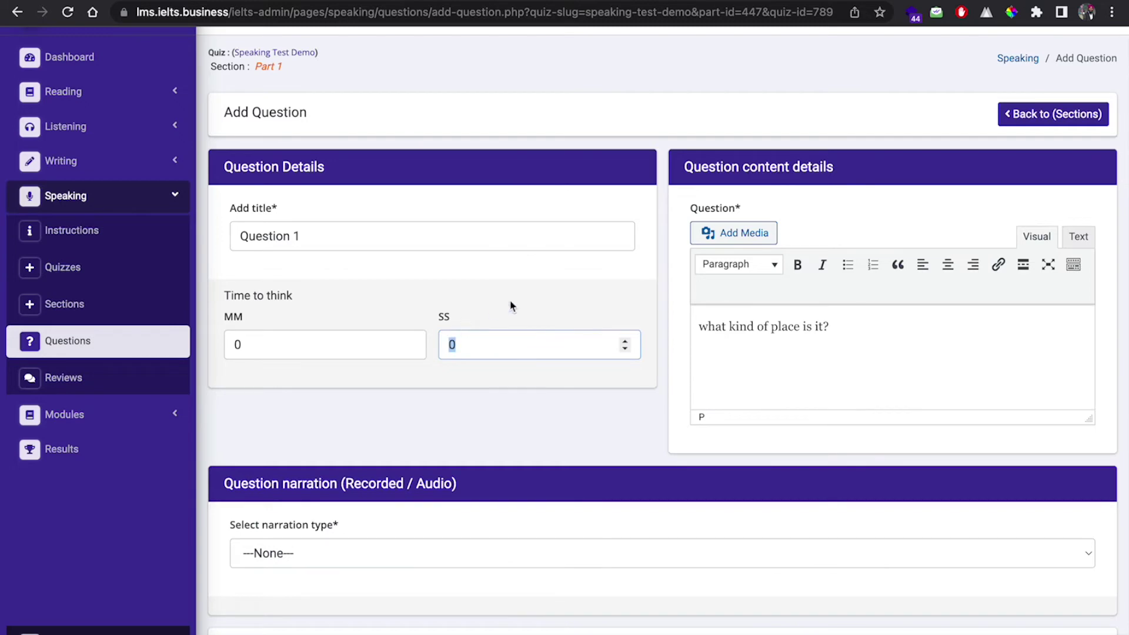
text(5)
double_click(445, 340)
text(10)
- Choose Record as Question 1's narration type and make a short self-recorded audio narration
scroll(348, 320, down, 2)
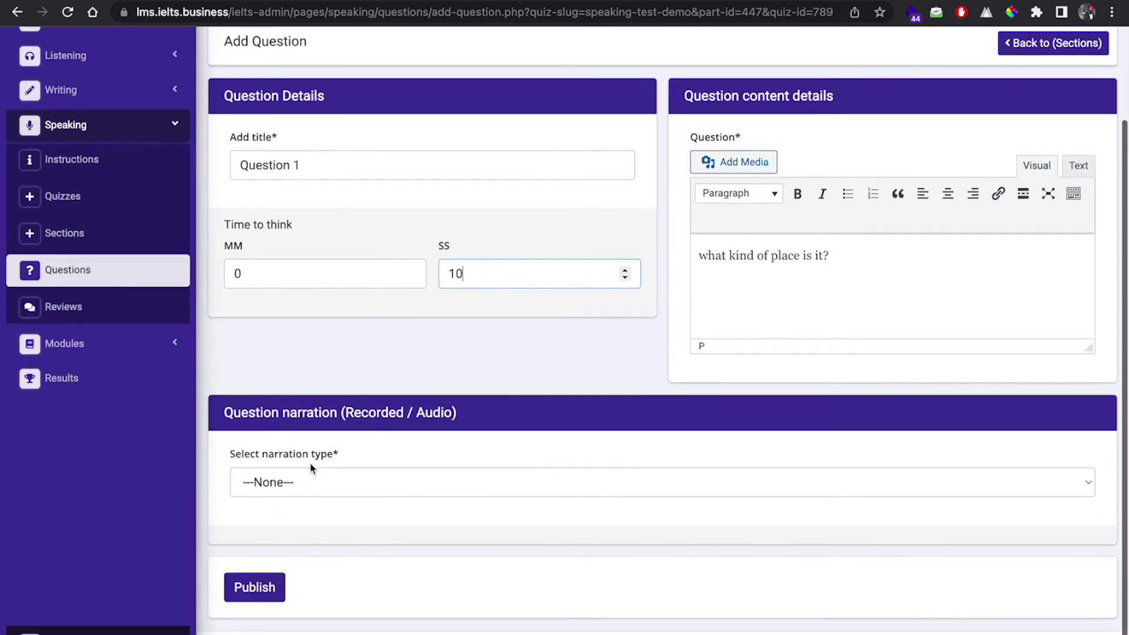
click(305, 483)
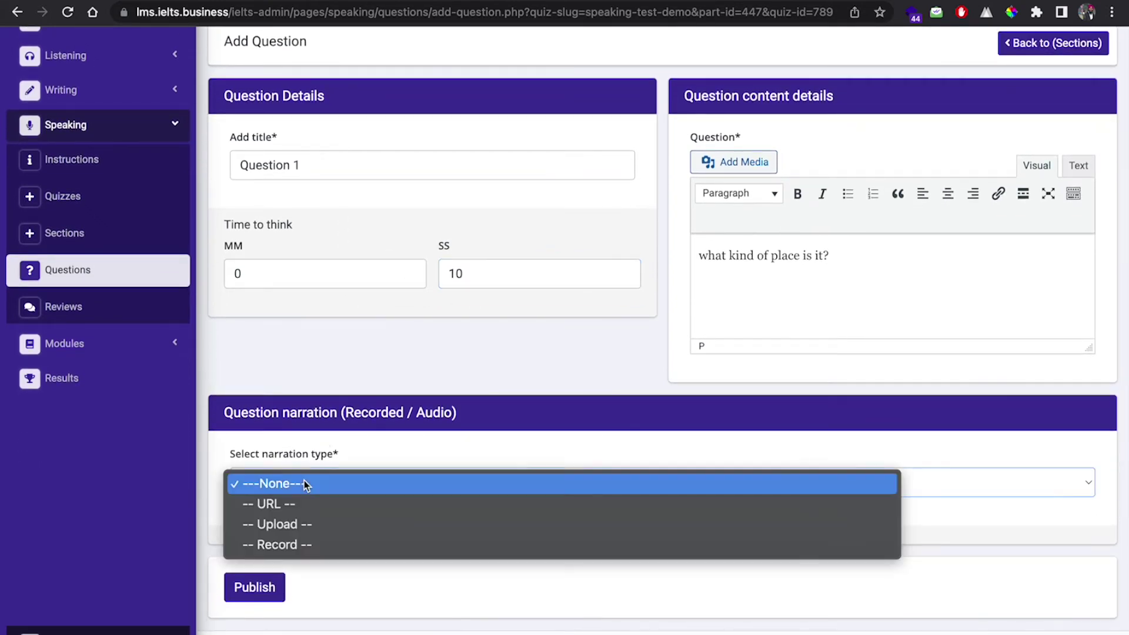
click(298, 546)
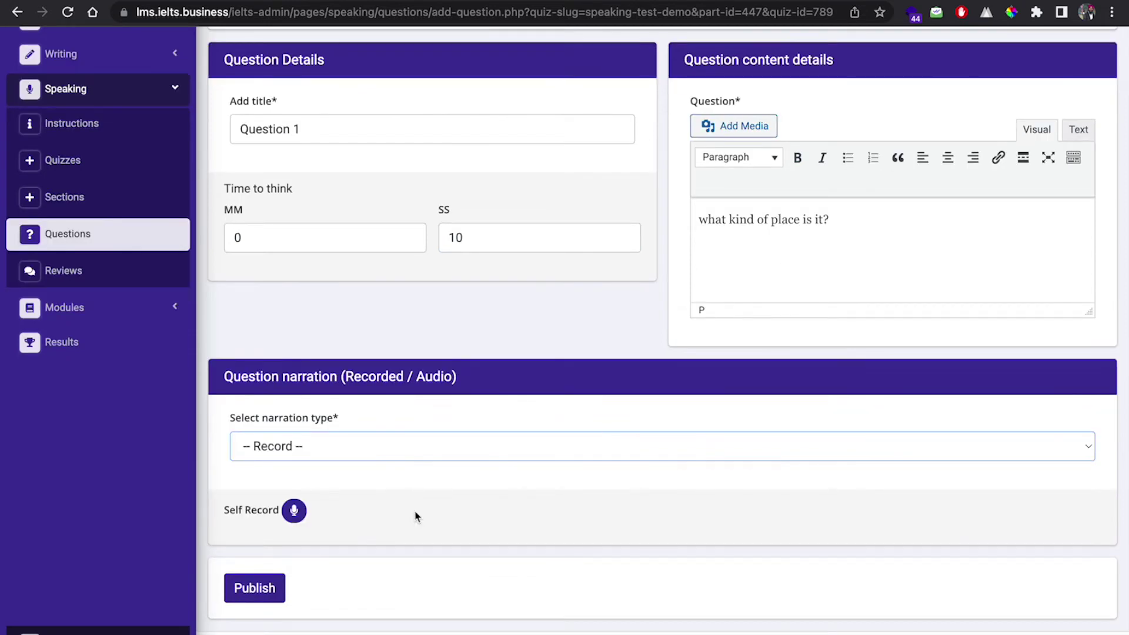
click(295, 511)
click(557, 179)
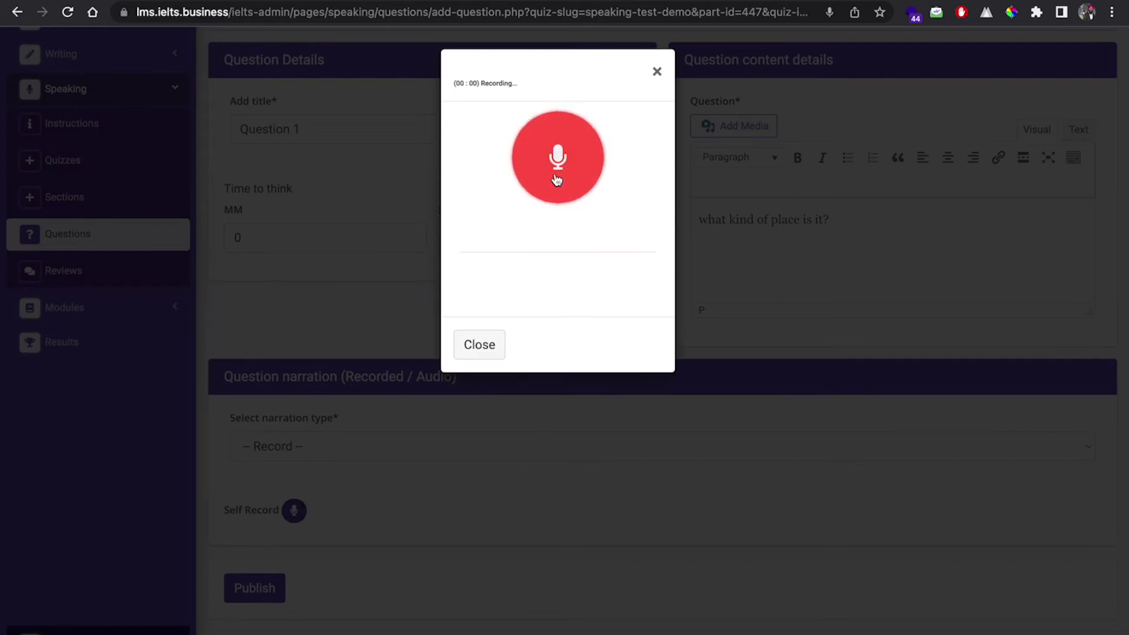
click(557, 179)
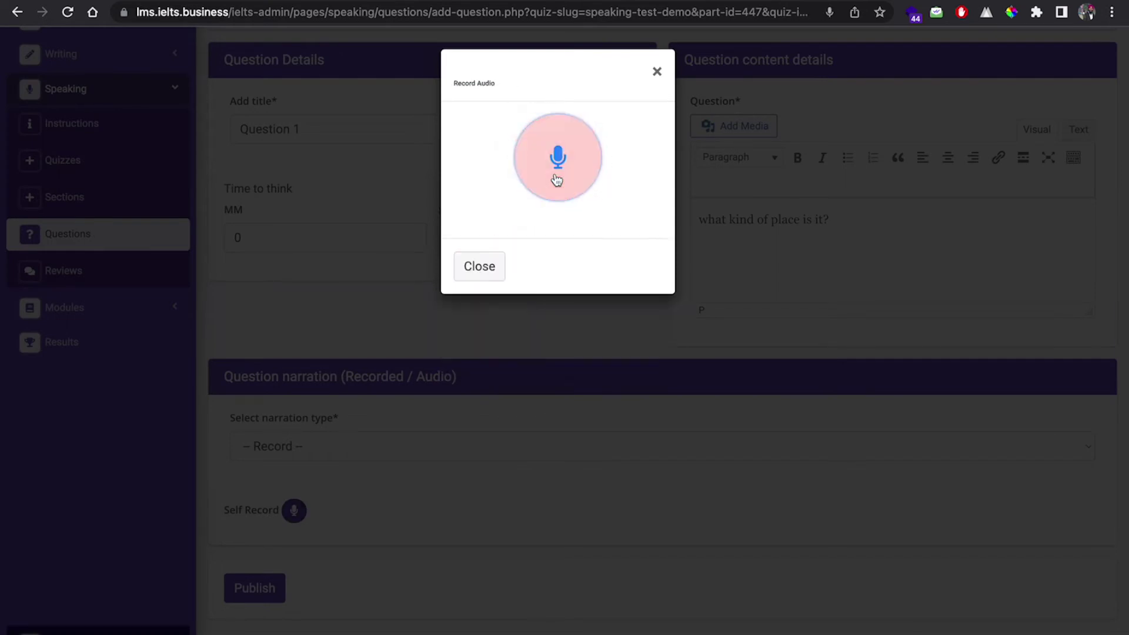
click(591, 309)
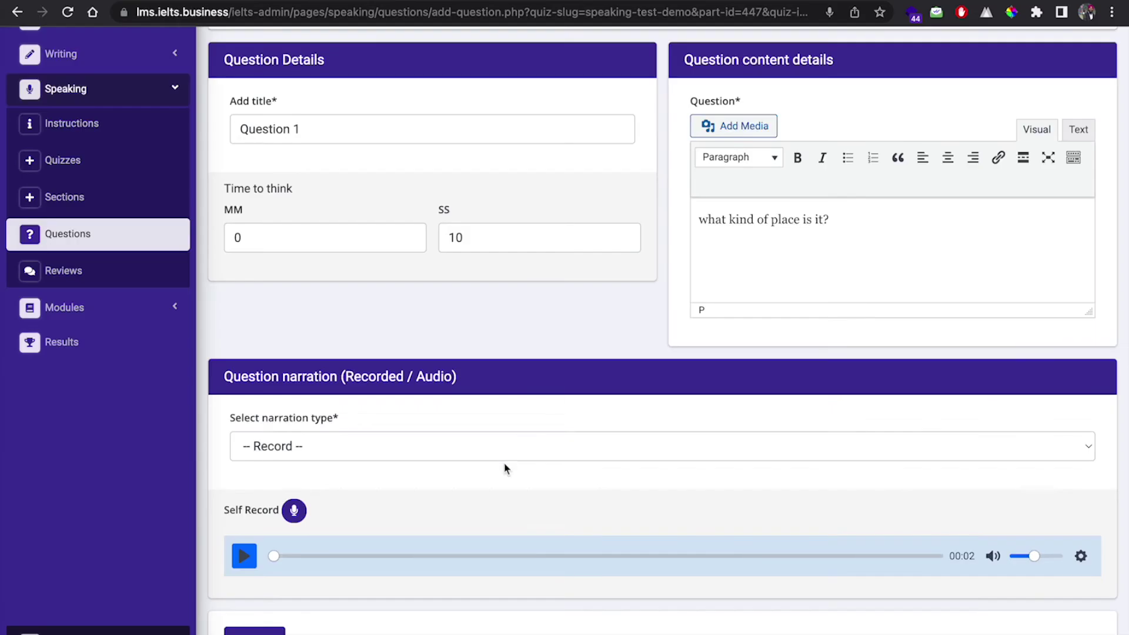
- Check the completed Question 1 form for Part 1 and publish the question
scroll(504, 469, down, 2)
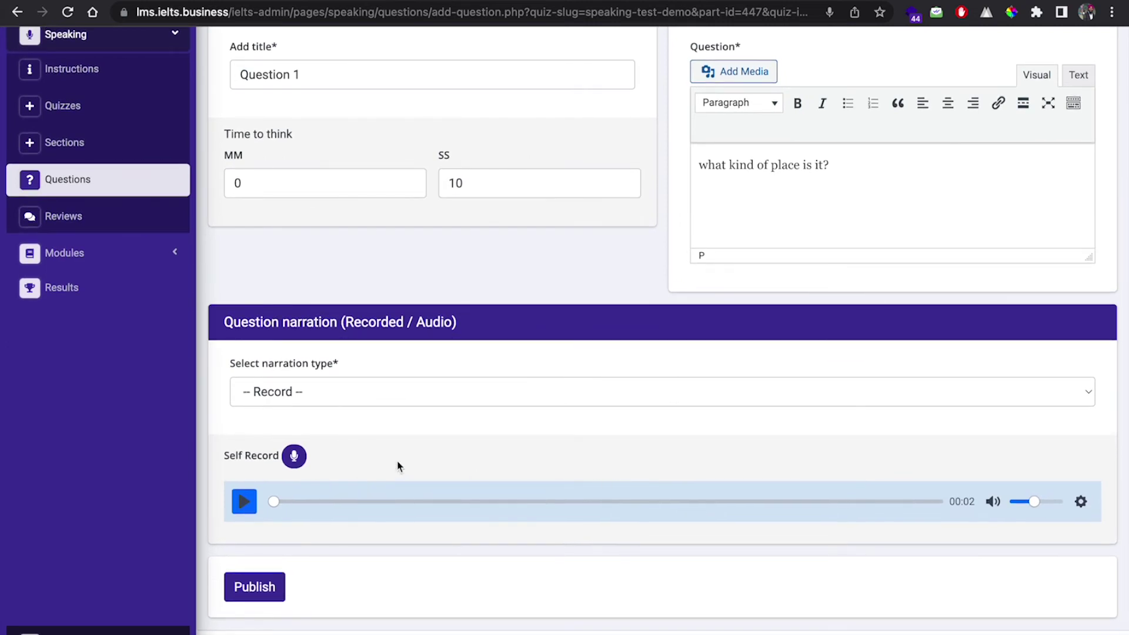
scroll(400, 464, up, 2)
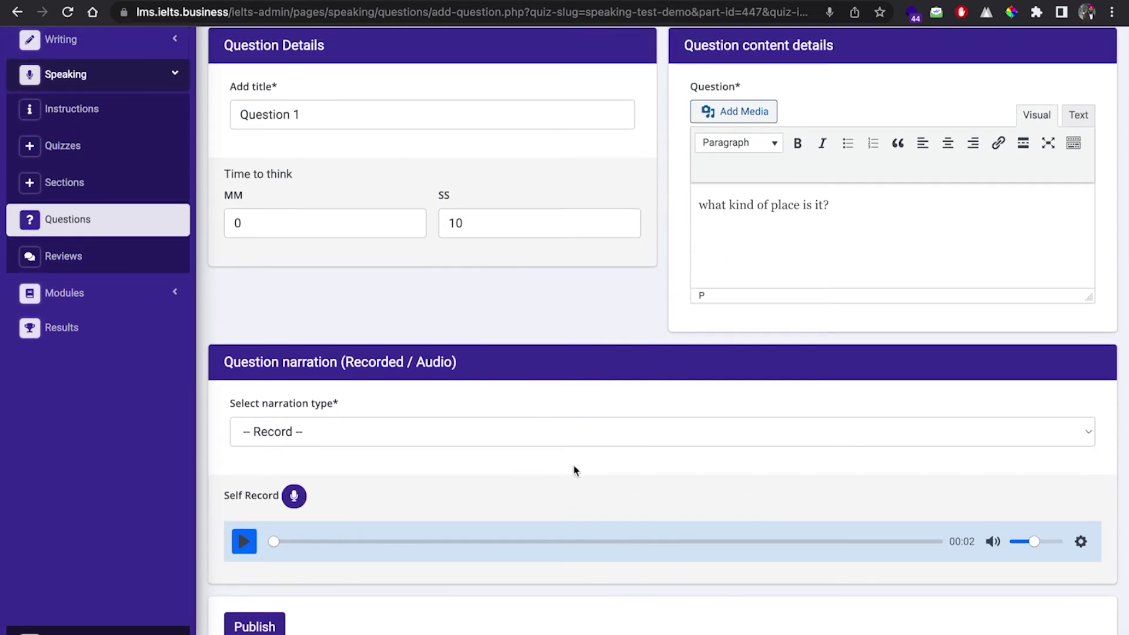
scroll(657, 509, down, 2)
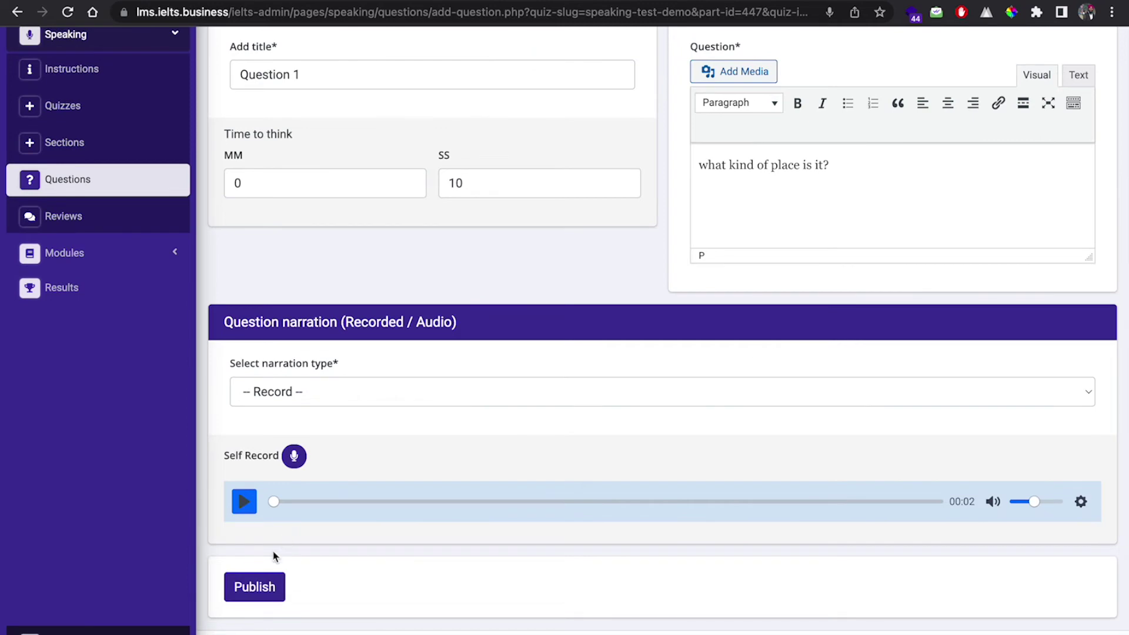
click(258, 584)
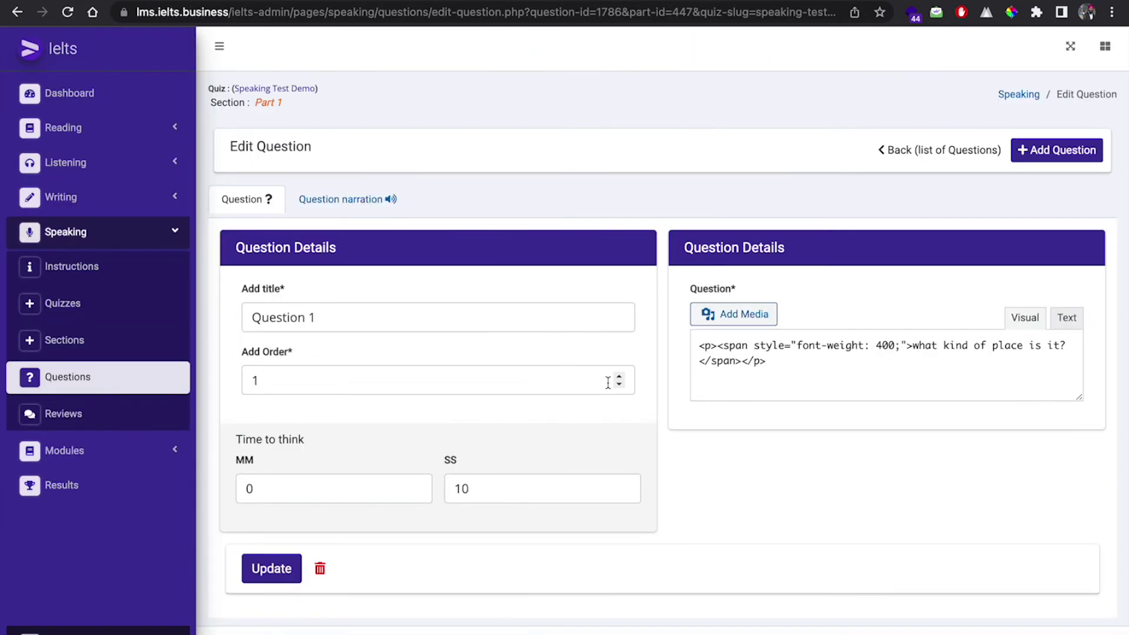
- Add Question 2 to Part 1 with the text "what's the most interesting part of your town/village?" copied from the document
click(1057, 151)
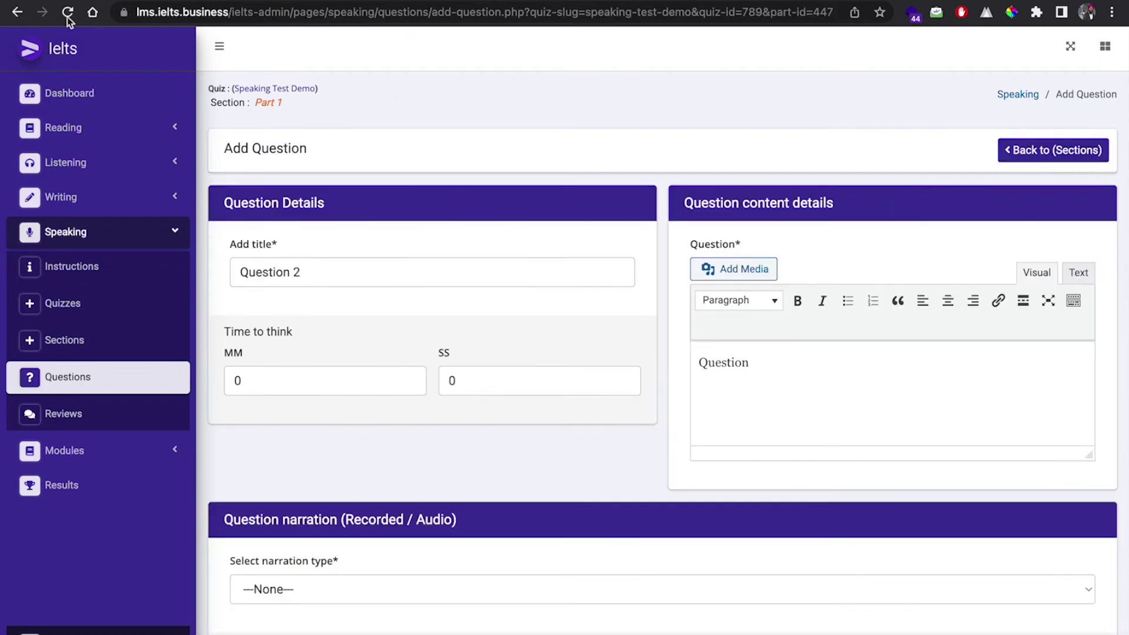
key(ctrl+Tab)
drag(611, 166, 347, 162)
key(ctrl+c)
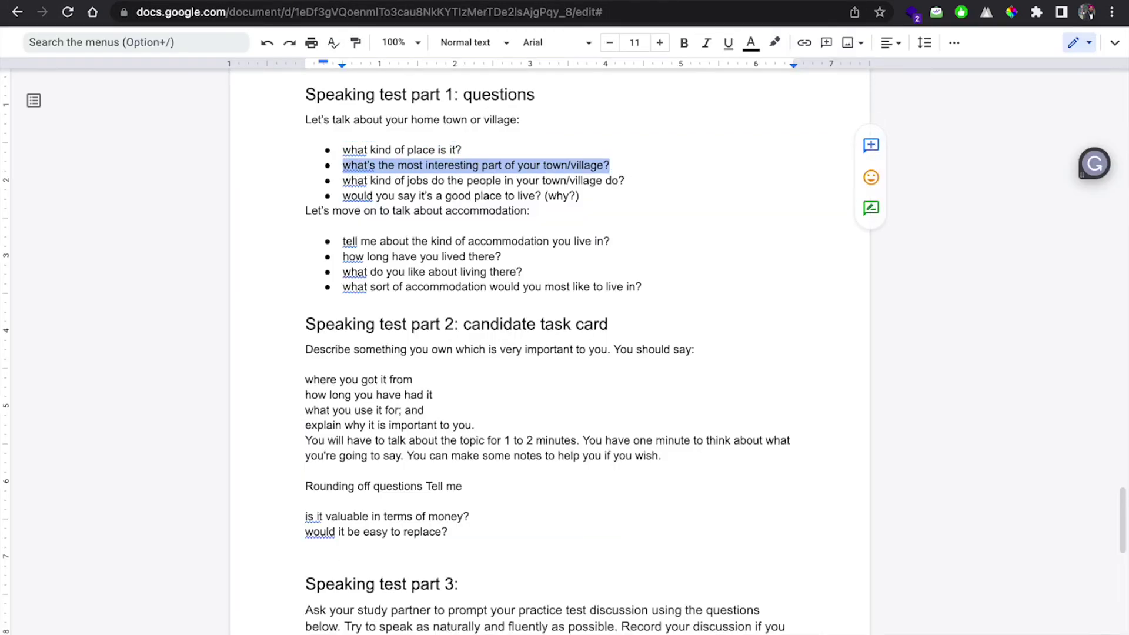
key(ctrl+shift+Tab)
drag(699, 362, 763, 373)
key(ctrl+v)
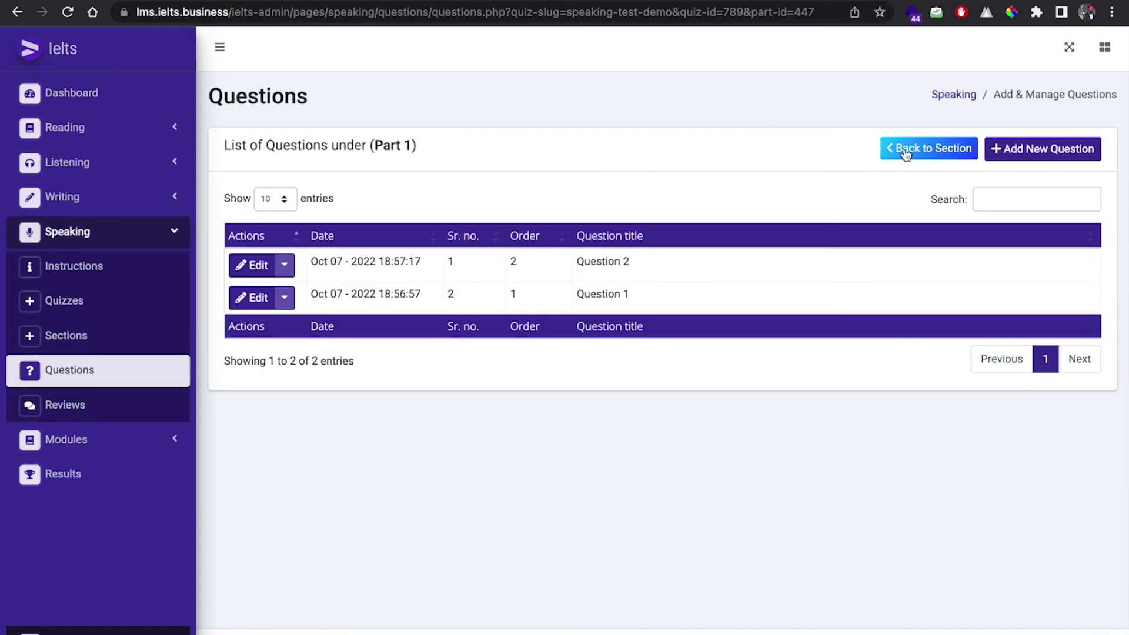
- Go back to the Speaking Test demo quiz's sections and open the Cue Card section's question list
click(929, 148)
click(66, 335)
click(66, 303)
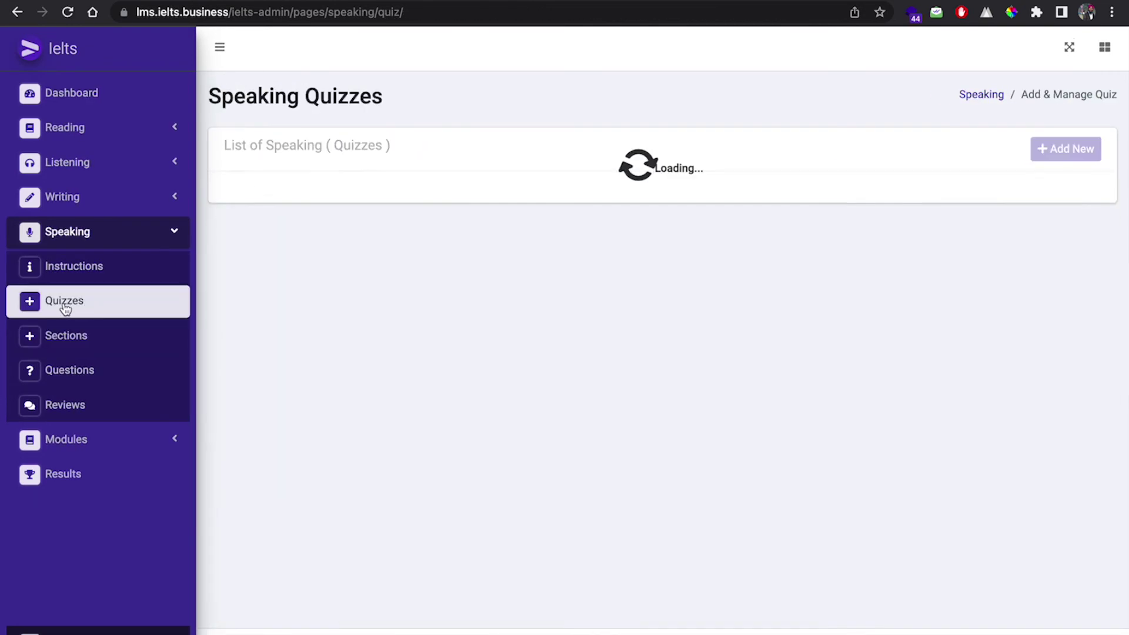
click(841, 268)
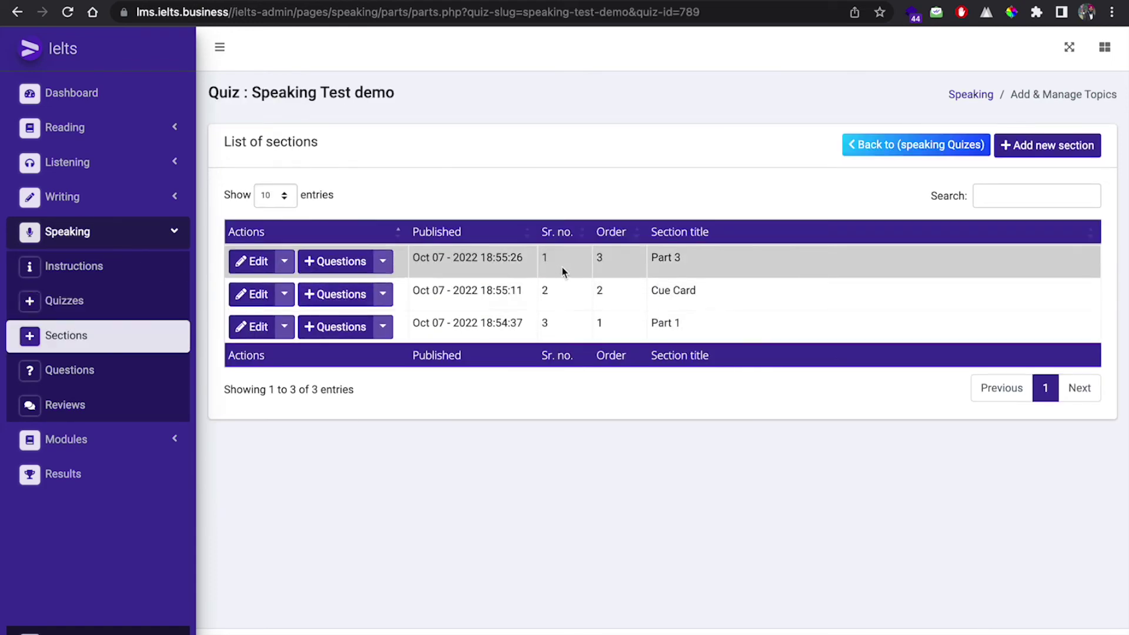
click(344, 295)
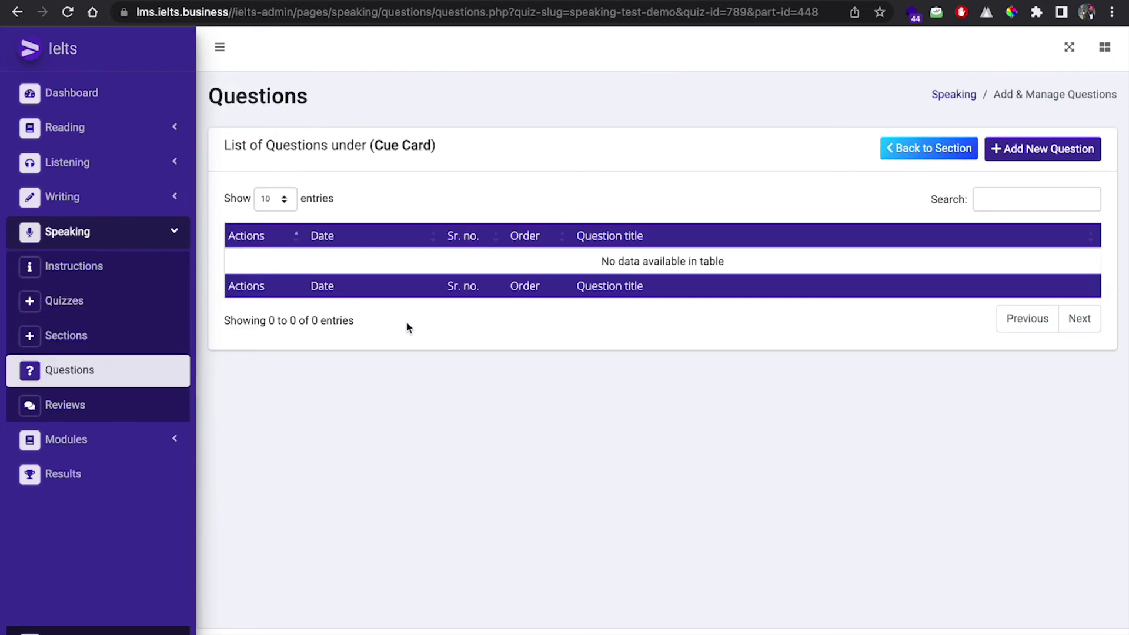
- Add a Cue Card question and replace its placeholder content with the part 2 candidate task card text from the document
click(118, 1)
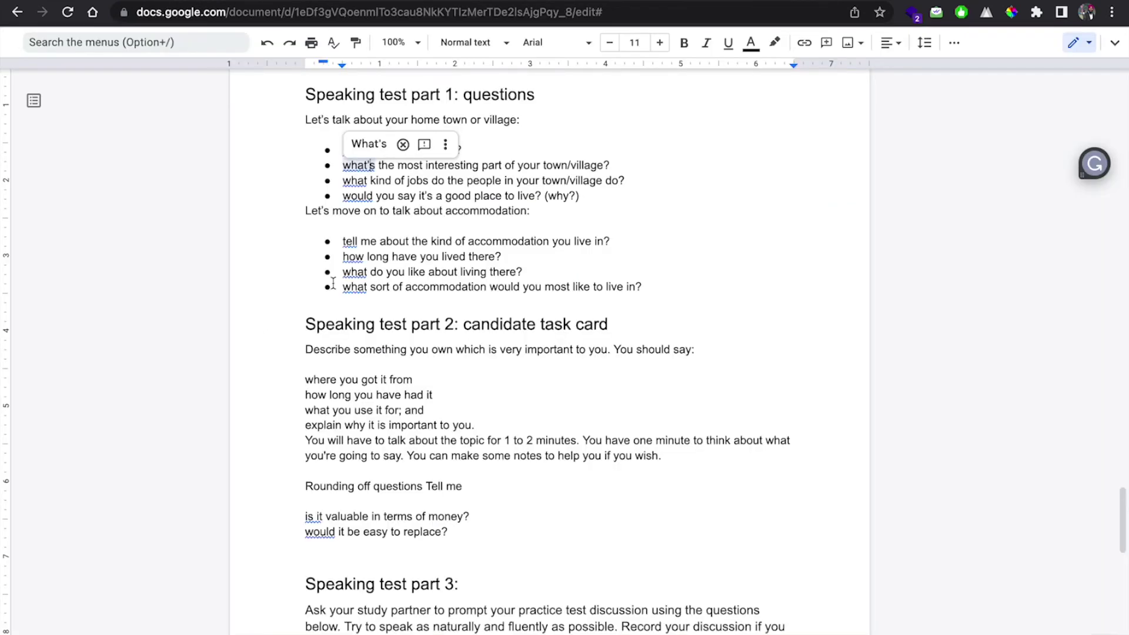
key(ctrl+shift+Tab)
click(1020, 152)
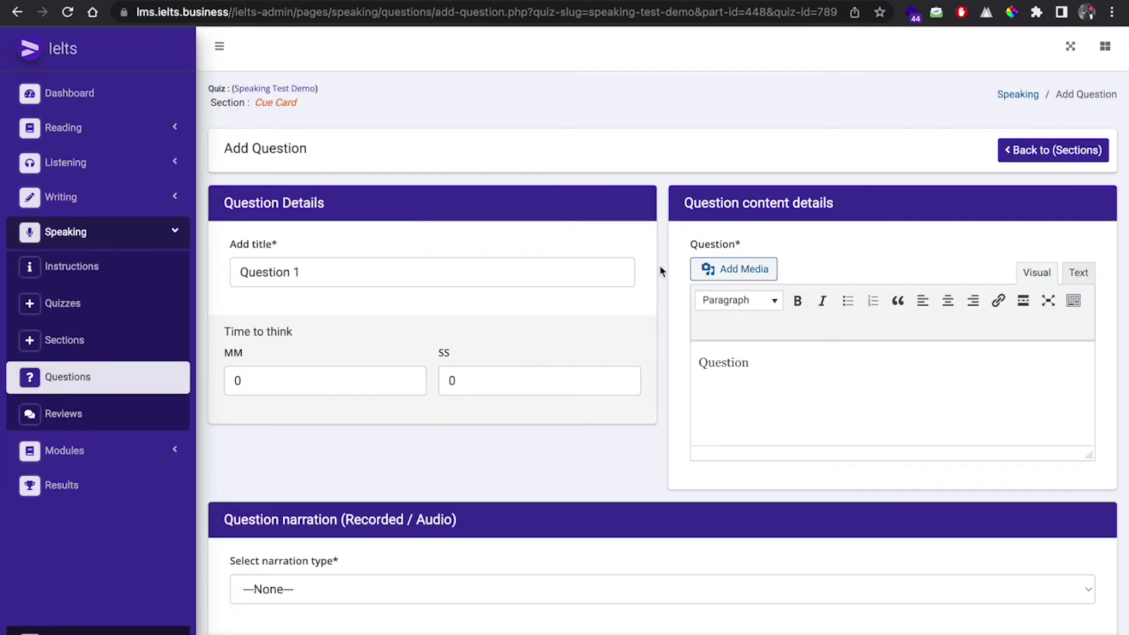
drag(811, 369, 638, 370)
key(ctrl+v)
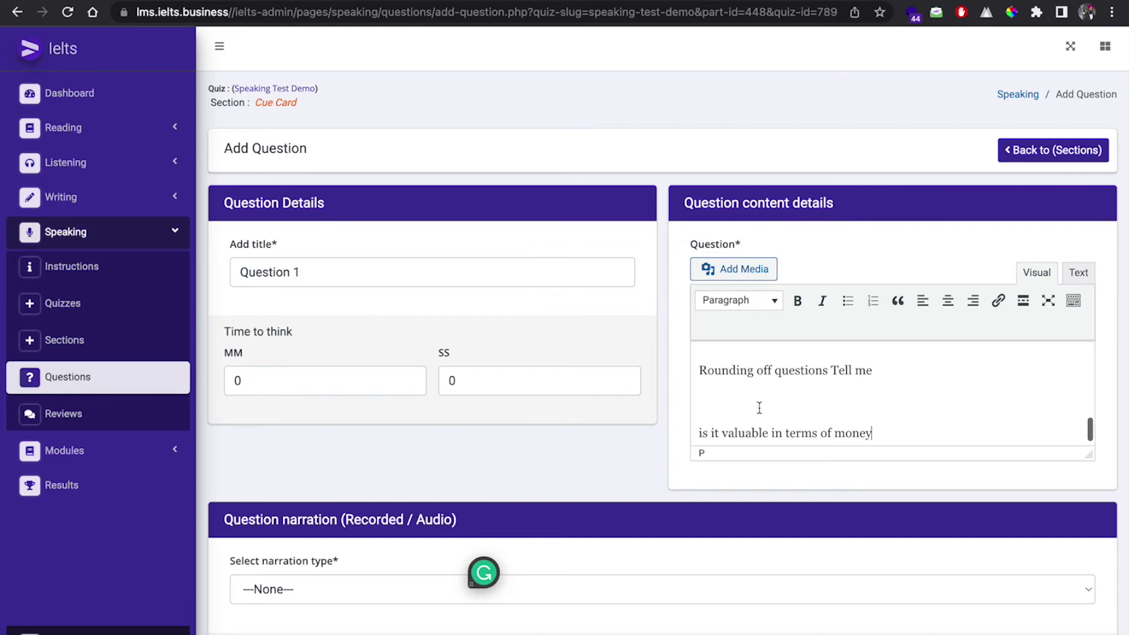
- Enlarge the question editor and remove the blank lines before "Rounding off questions Tell me" and "where you got it from"
drag(1086, 454, 998, 597)
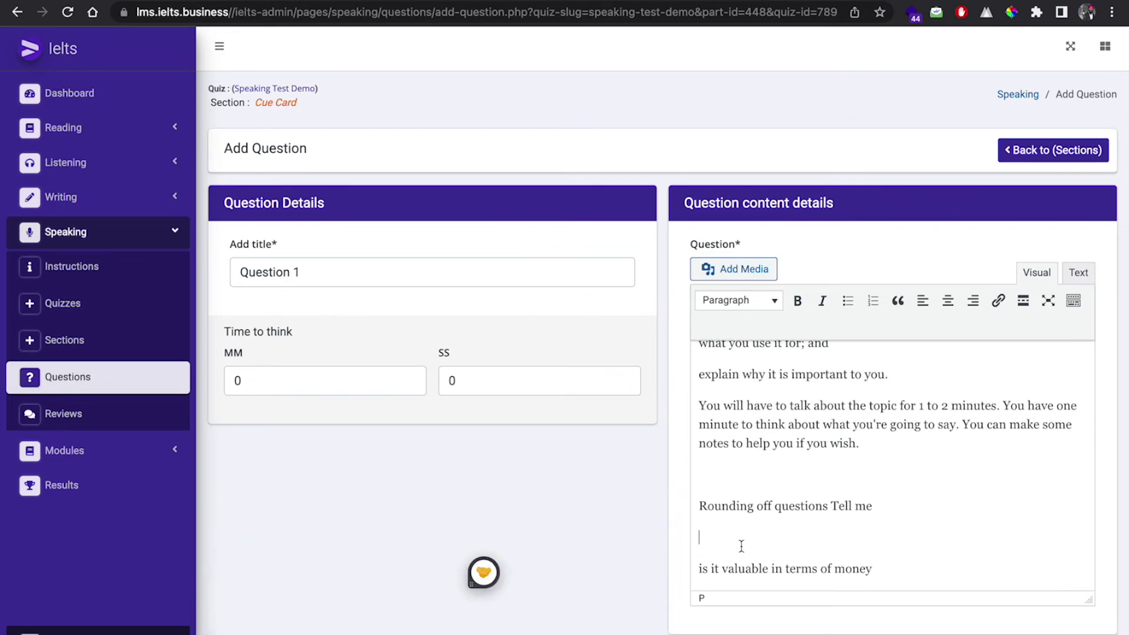
key(BackSpace)
scroll(709, 514, up, 5)
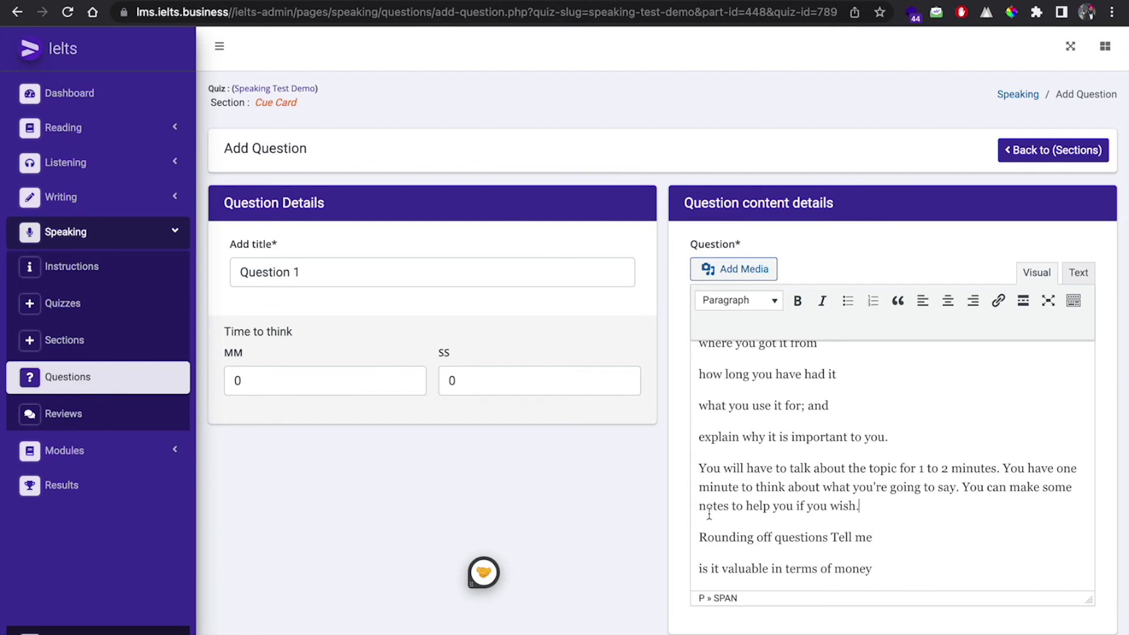
click(720, 414)
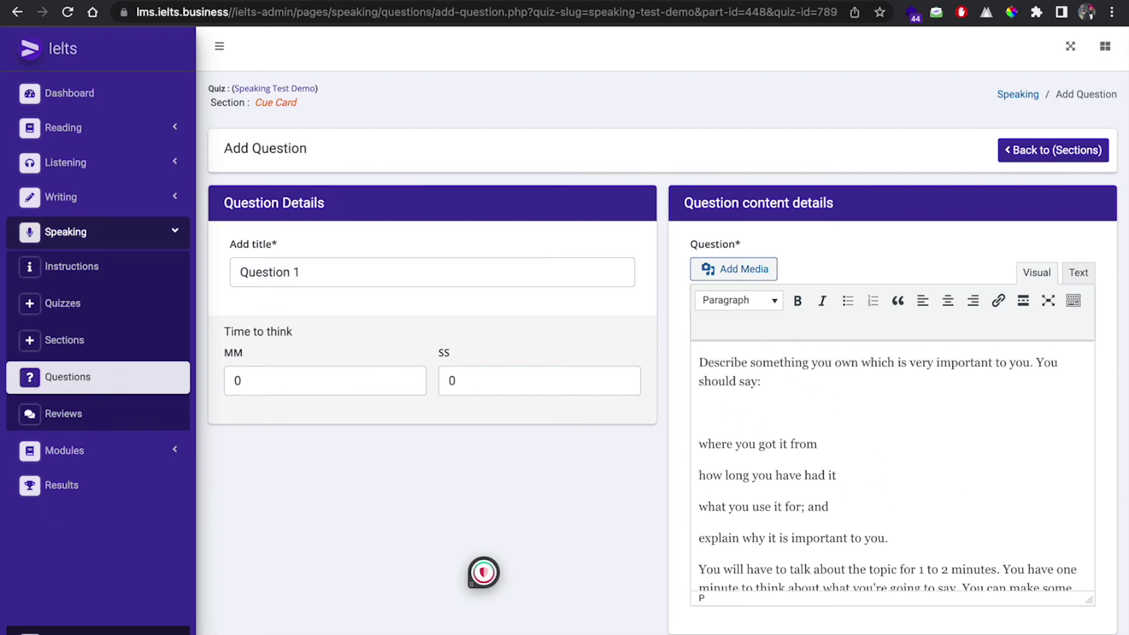
key(BackSpace)
- Make the four cue card prompts bold, from "where you got it from" to "explain why it is important to you."
drag(894, 501, 685, 414)
click(797, 301)
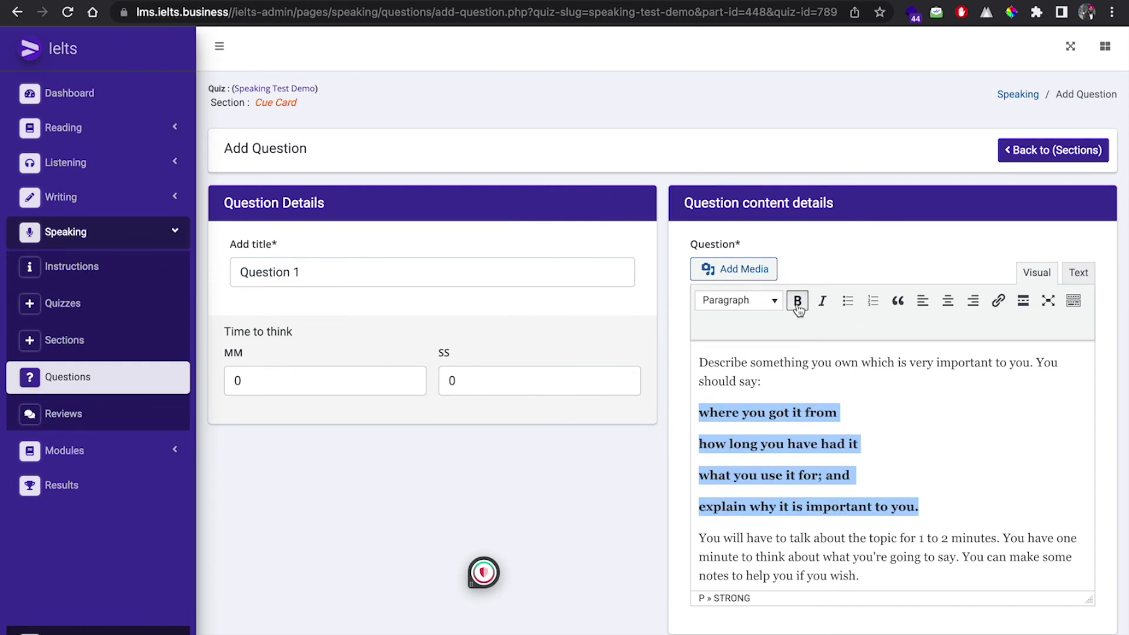
click(744, 454)
scroll(744, 455, down, 1)
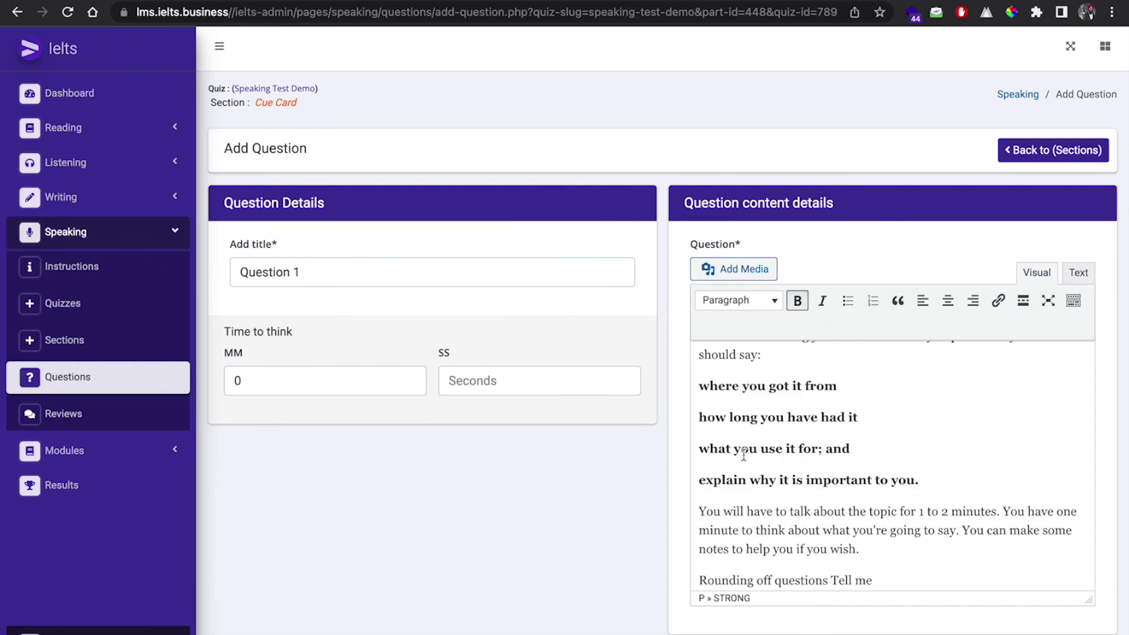
- Set the Cue Card question's thinking time to 1 minute and save the question
drag(284, 379, 222, 379)
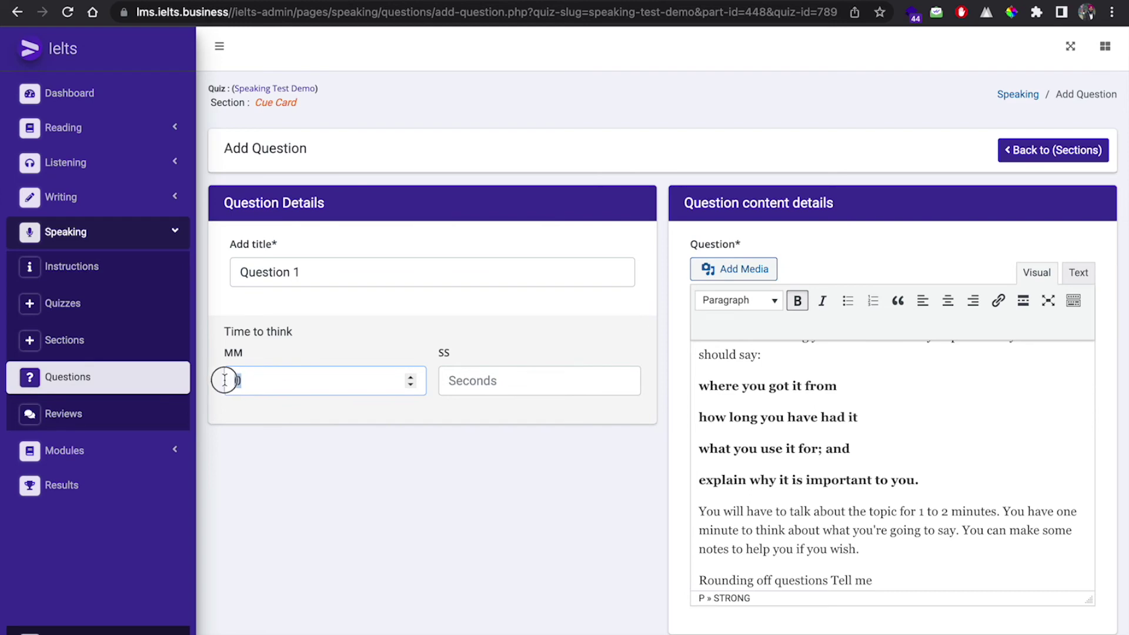
click(380, 472)
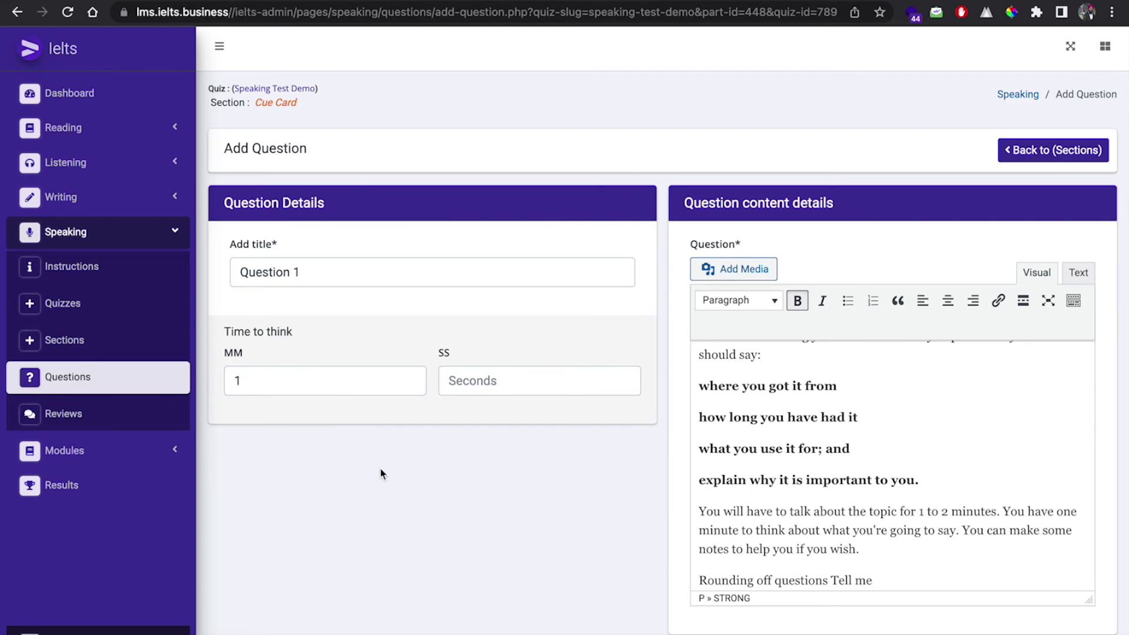
scroll(379, 472, down, 4)
click(260, 591)
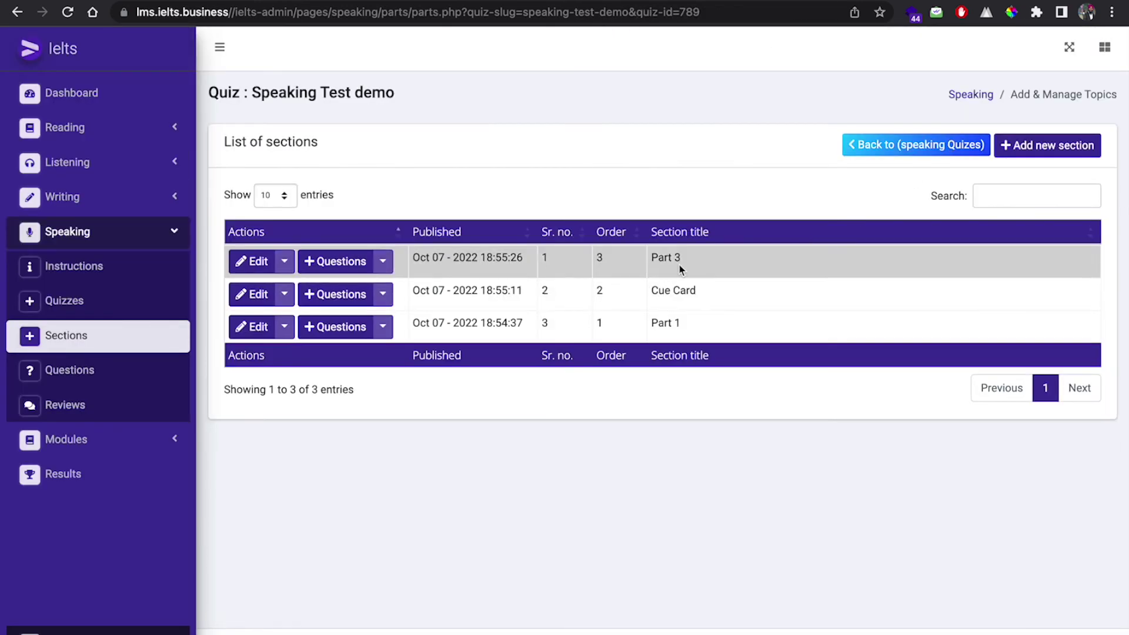
- Preview the Speaking Test demo quiz from the quiz list, continuing past the general instructions and skipping the microphone test
click(157, 309)
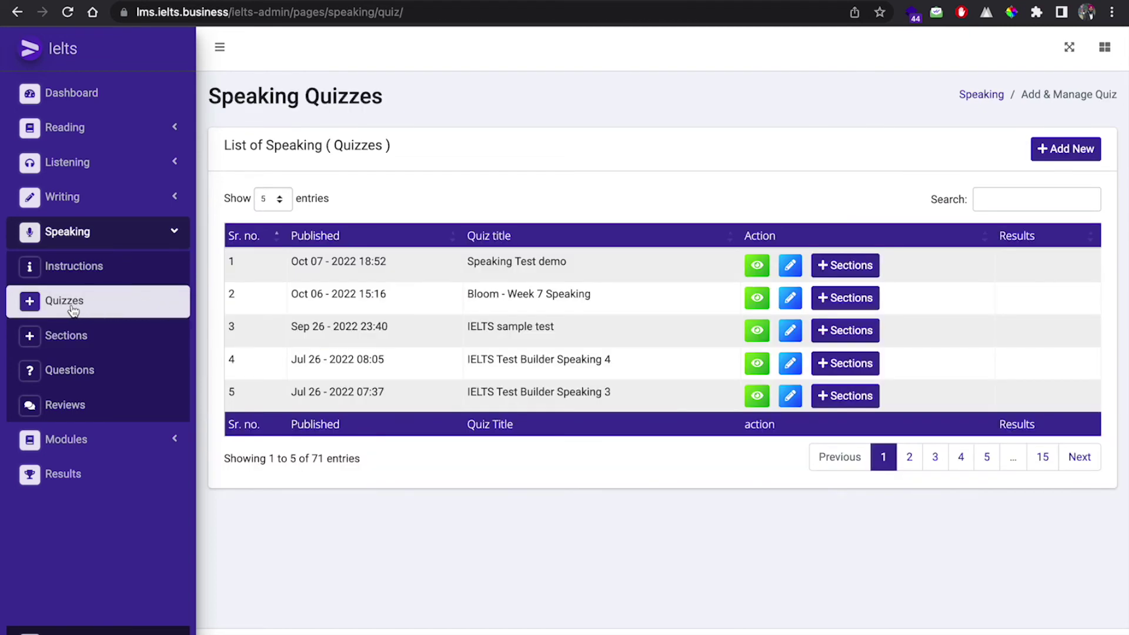
click(759, 271)
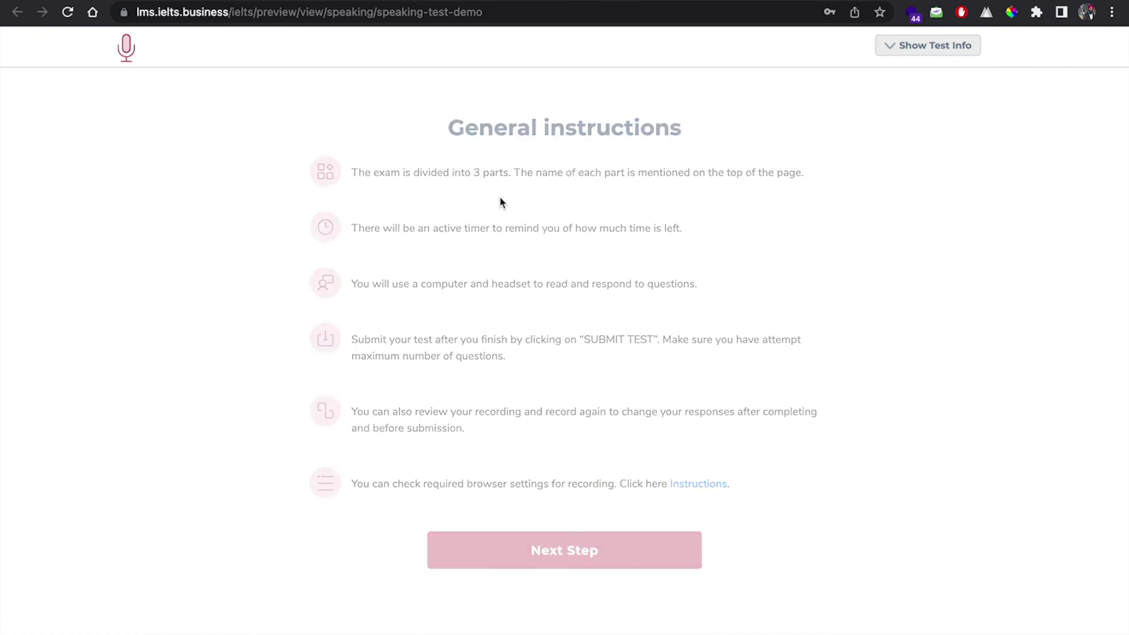
click(549, 549)
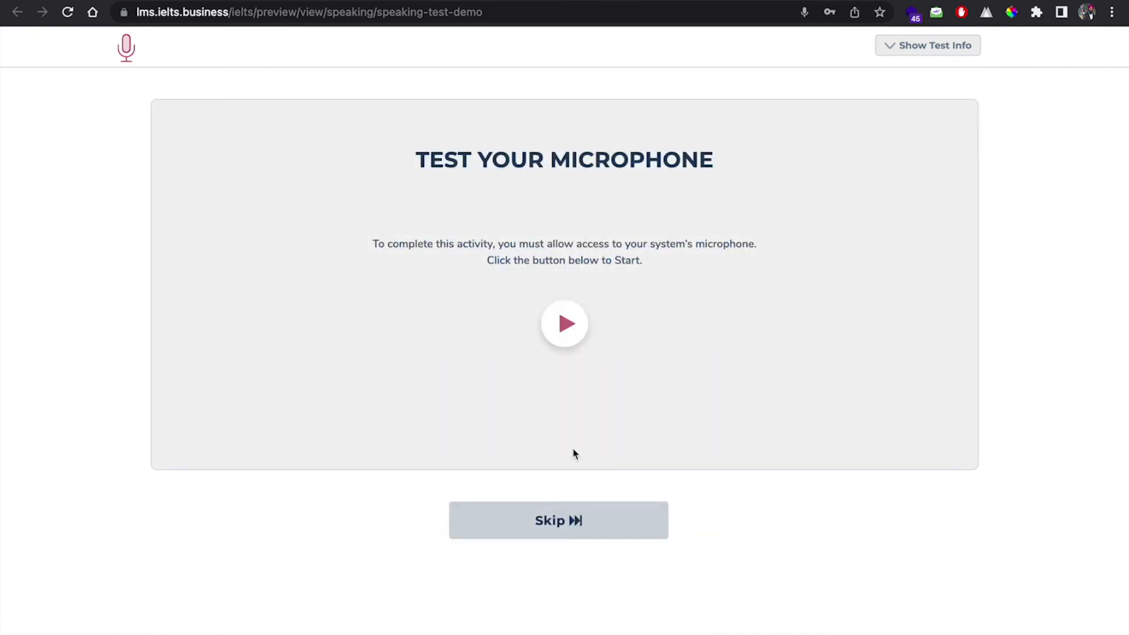
click(548, 524)
click(568, 355)
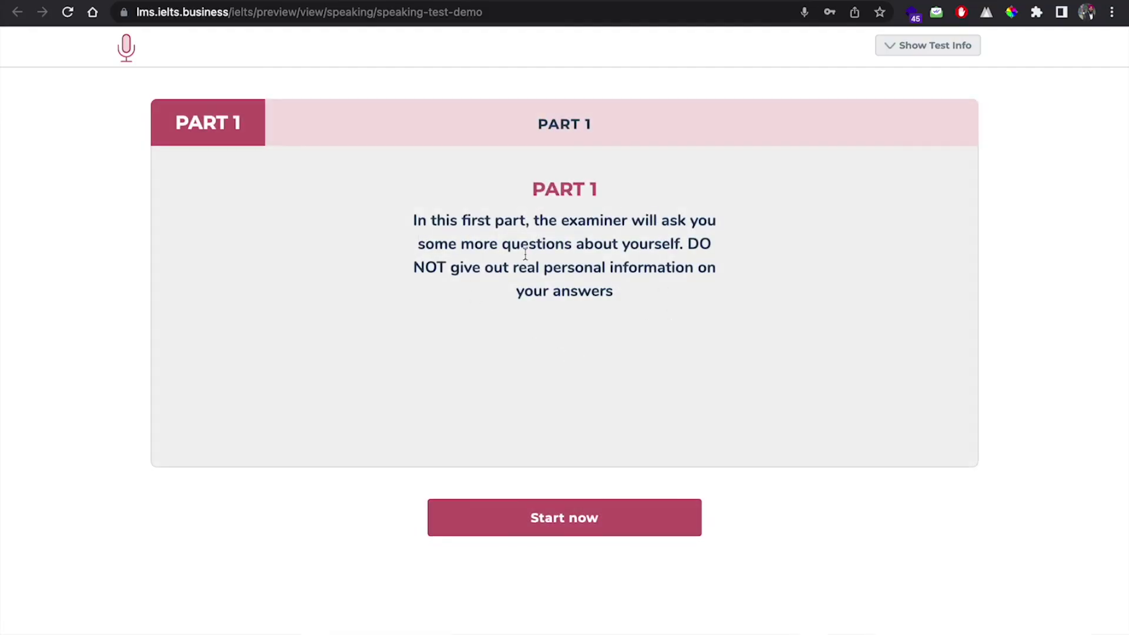
- Start Part 1 in the preview, go through Questions 1 and 2, and continue to the Cue Card part
click(574, 514)
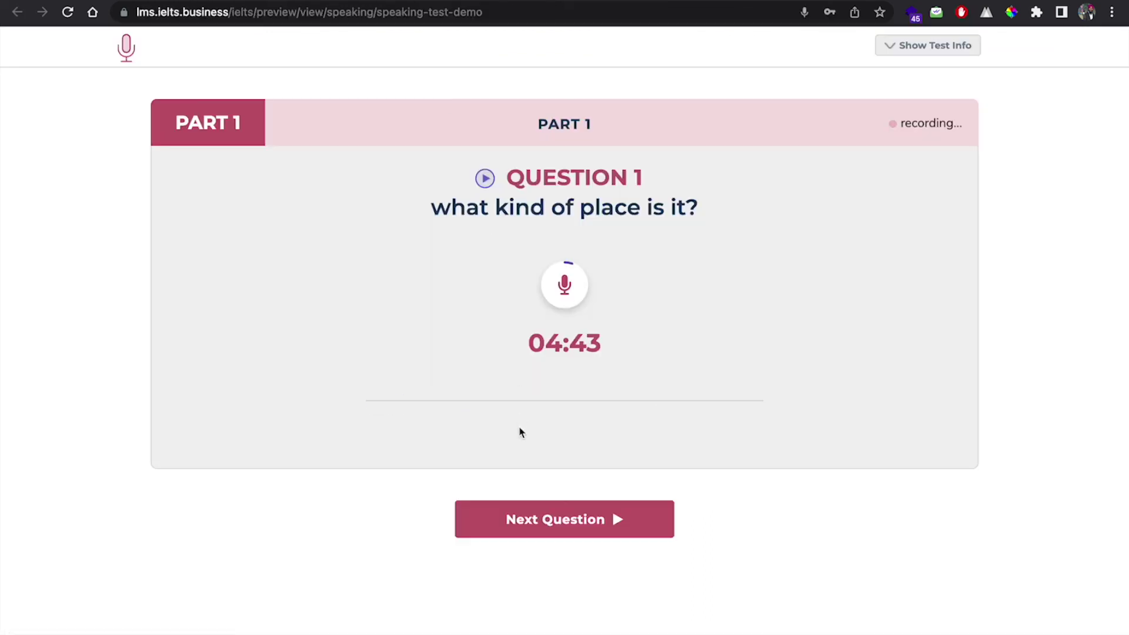
click(516, 509)
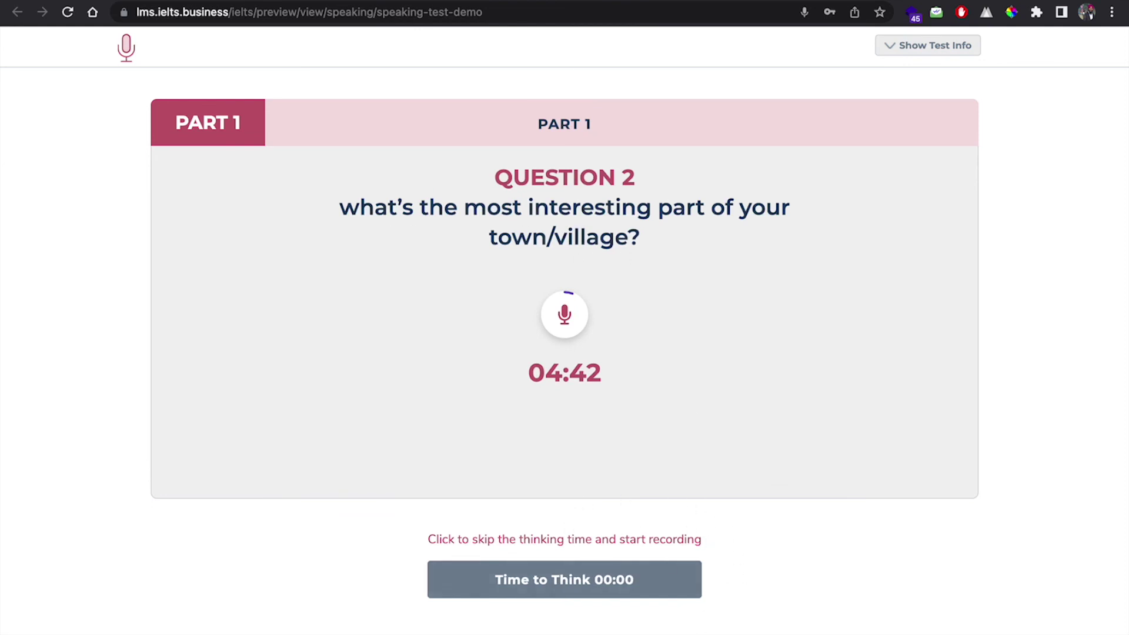
click(588, 551)
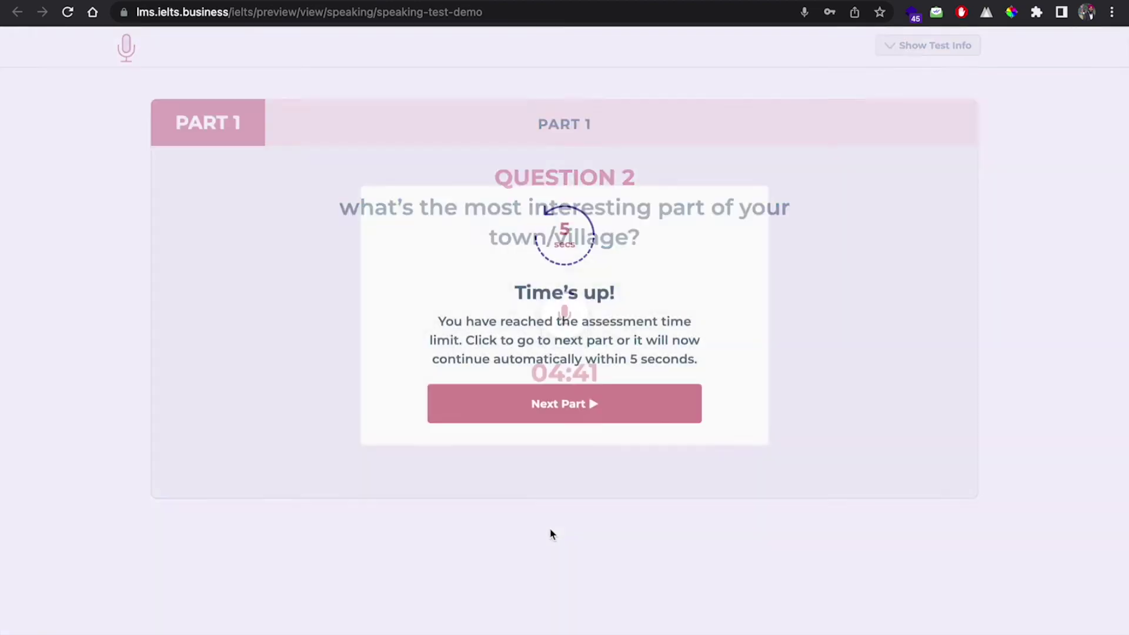
click(565, 437)
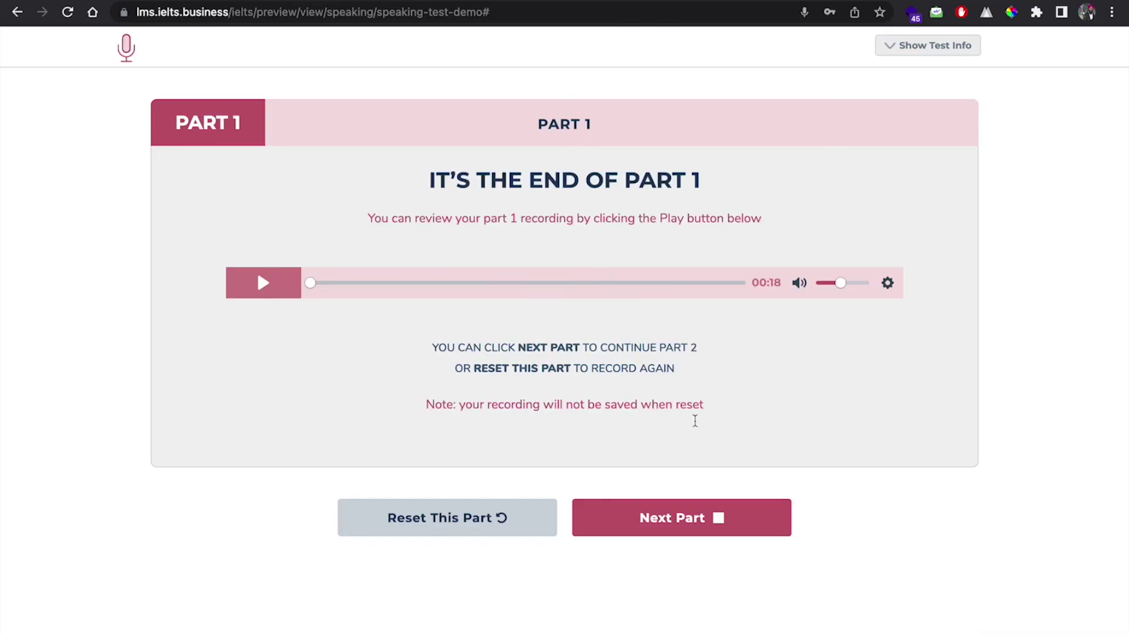
click(611, 518)
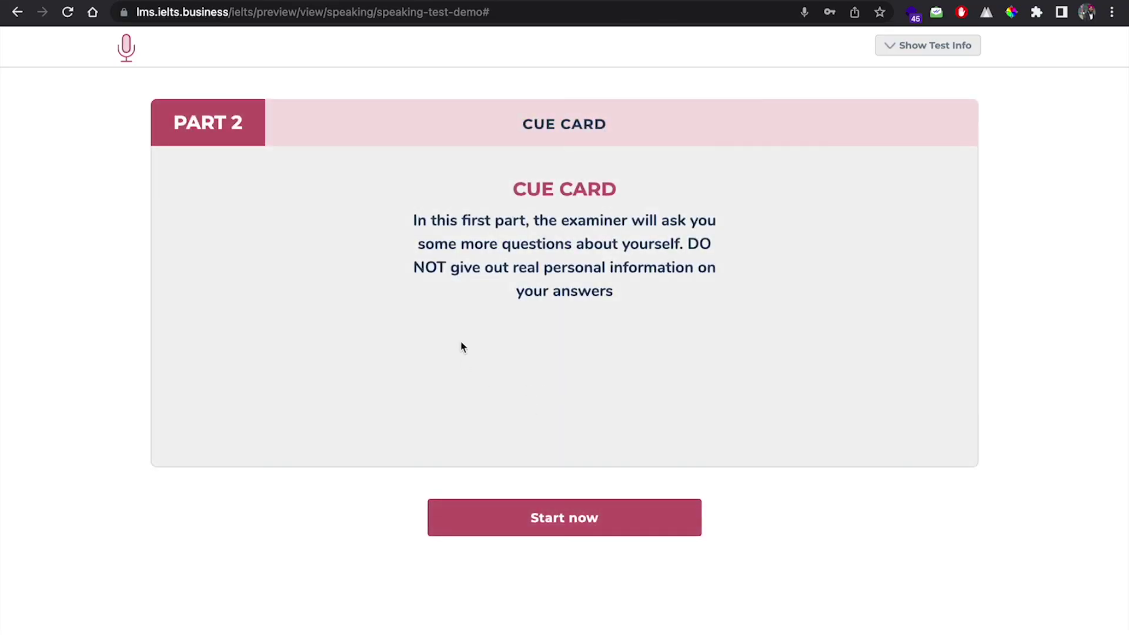
- Start the Cue Card part in the preview and examine its question text, speaking timer and thinking time
click(573, 501)
scroll(629, 517, down, 5)
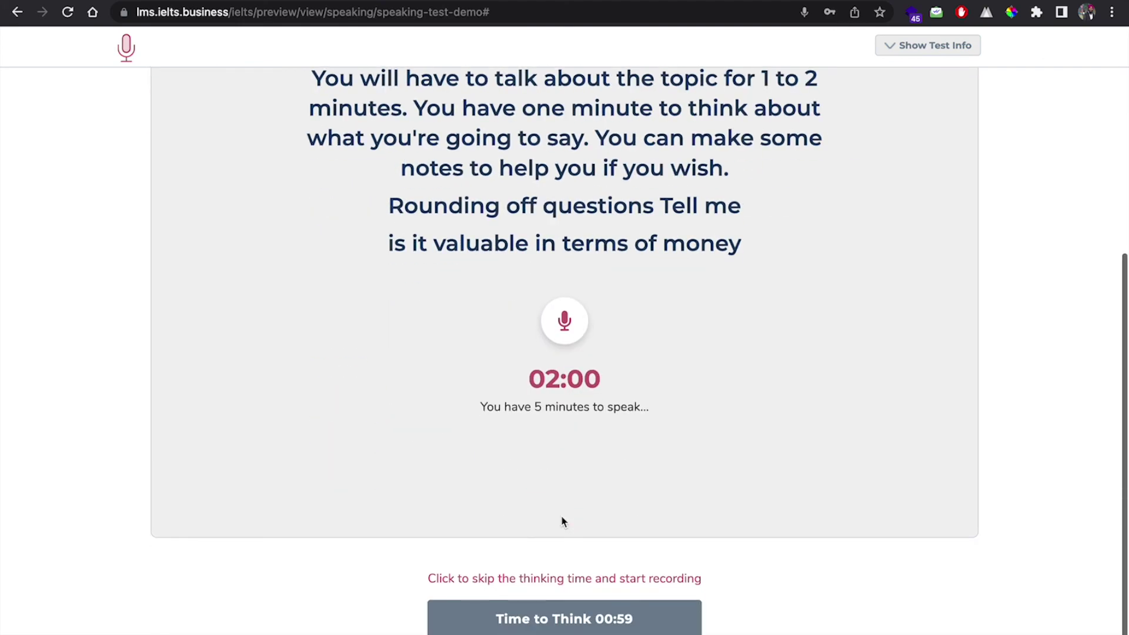
scroll(610, 501, up, 6)
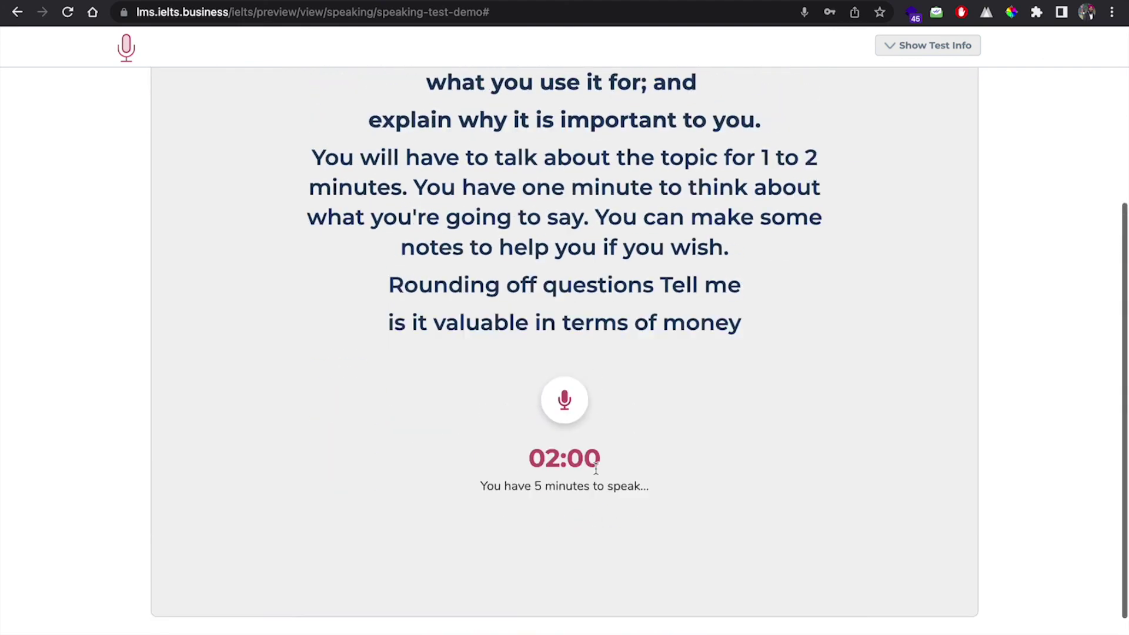